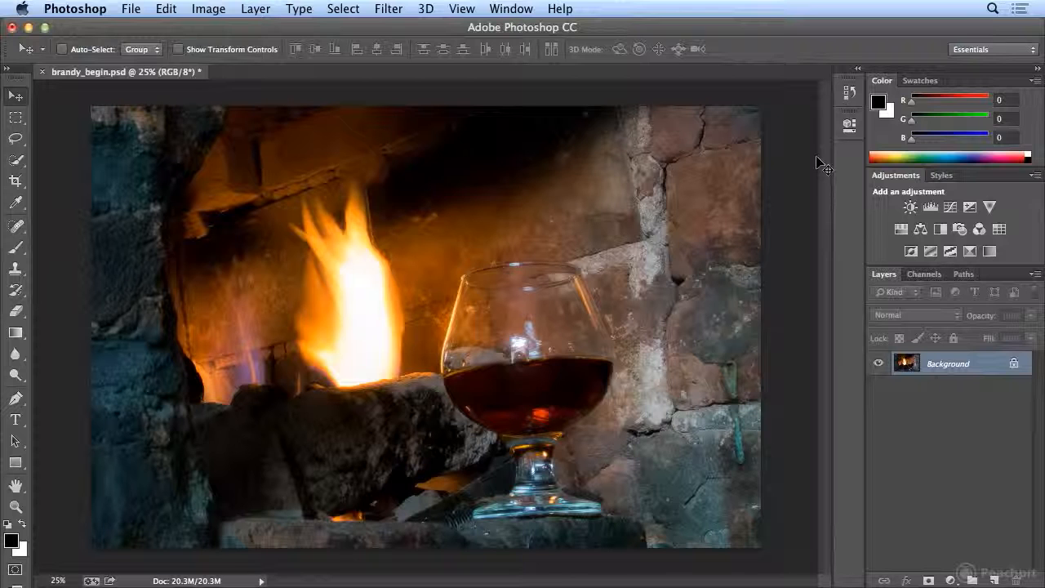
Show the grid over the brandy image
click(462, 9)
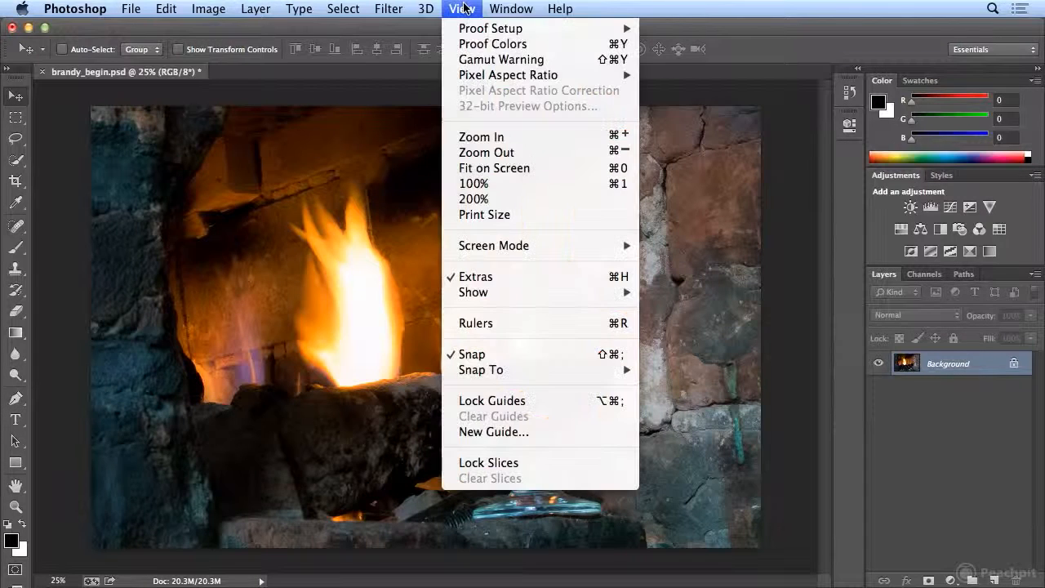
mouse_move(565, 295)
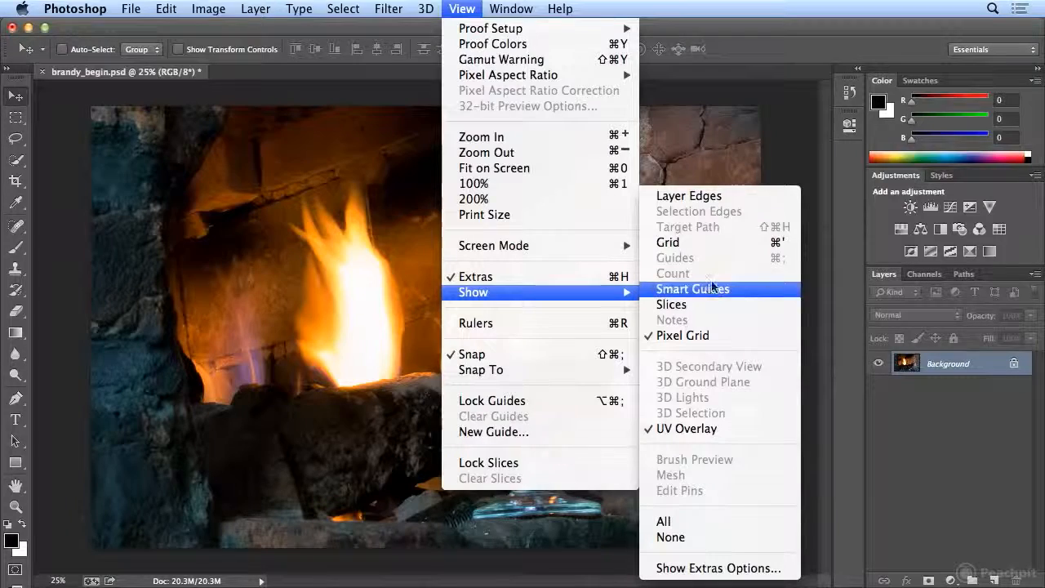
click(713, 242)
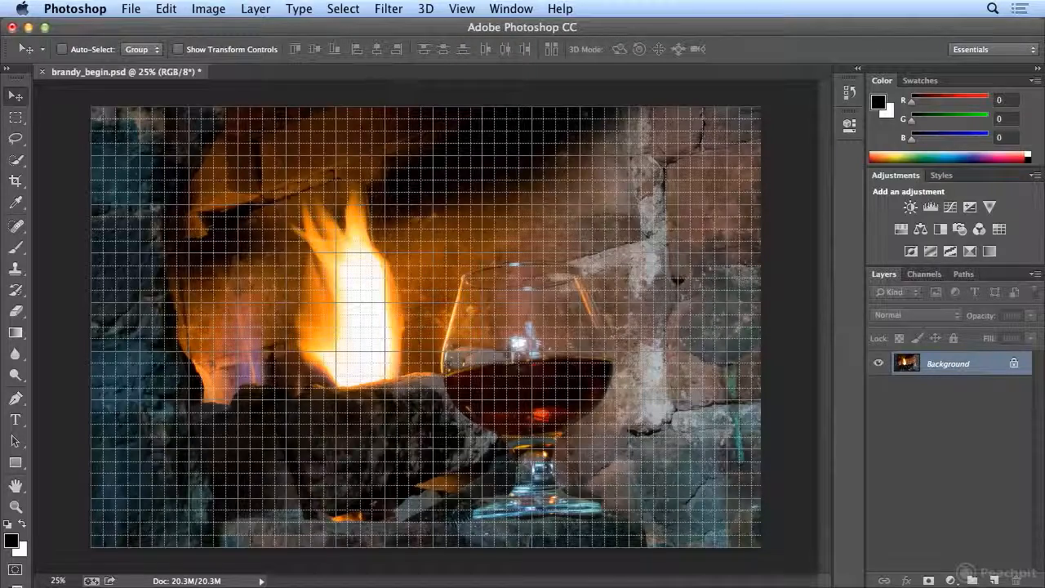
In the Guides, Grid & Slices preferences, set a gridline every 50 percent with 1 subdivision
click(75, 7)
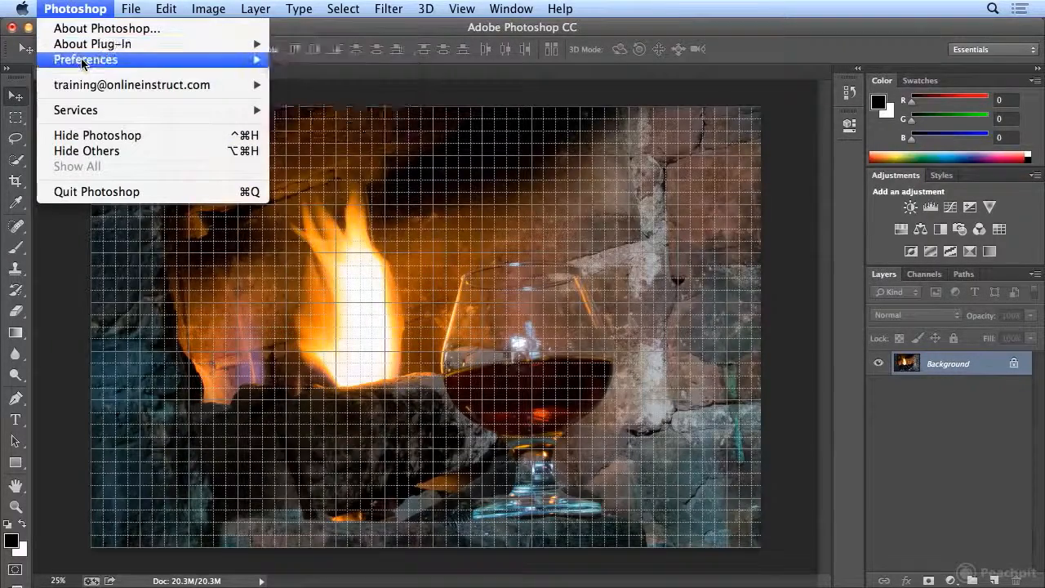
mouse_move(81, 62)
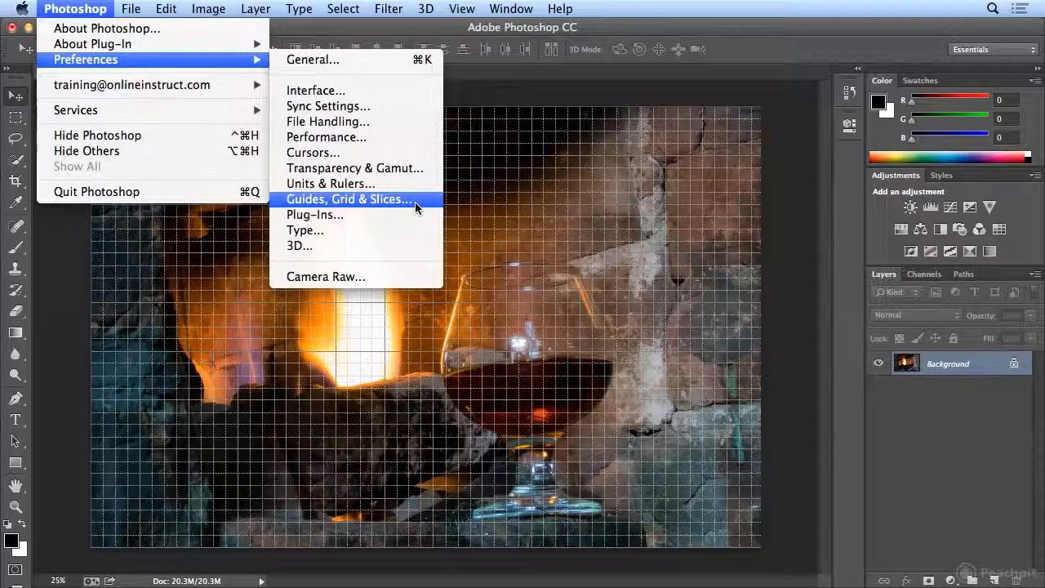
mouse_move(177, 8)
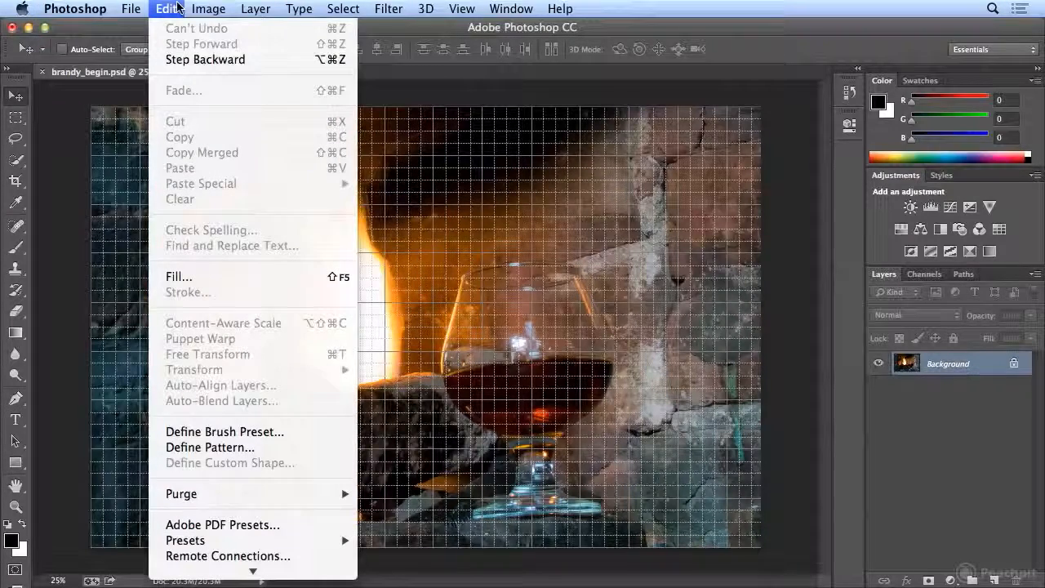
scroll(242, 451, down, 5)
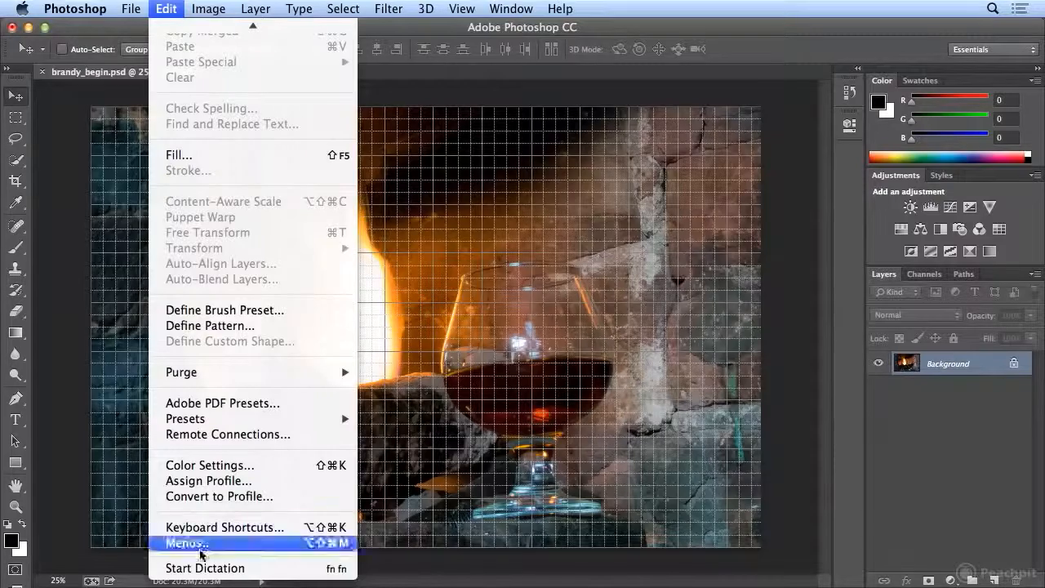
mouse_move(75, 9)
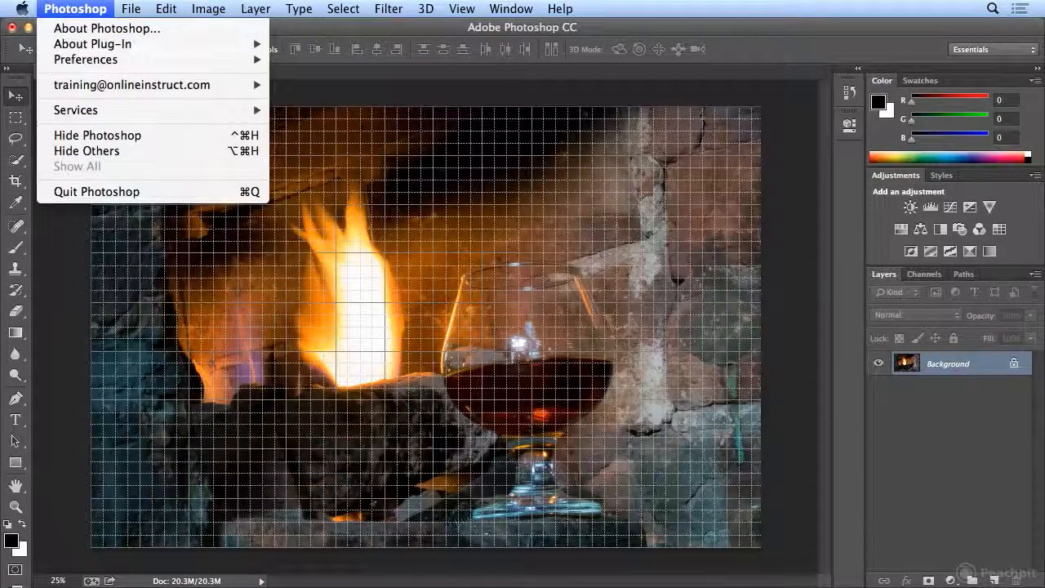
mouse_move(236, 60)
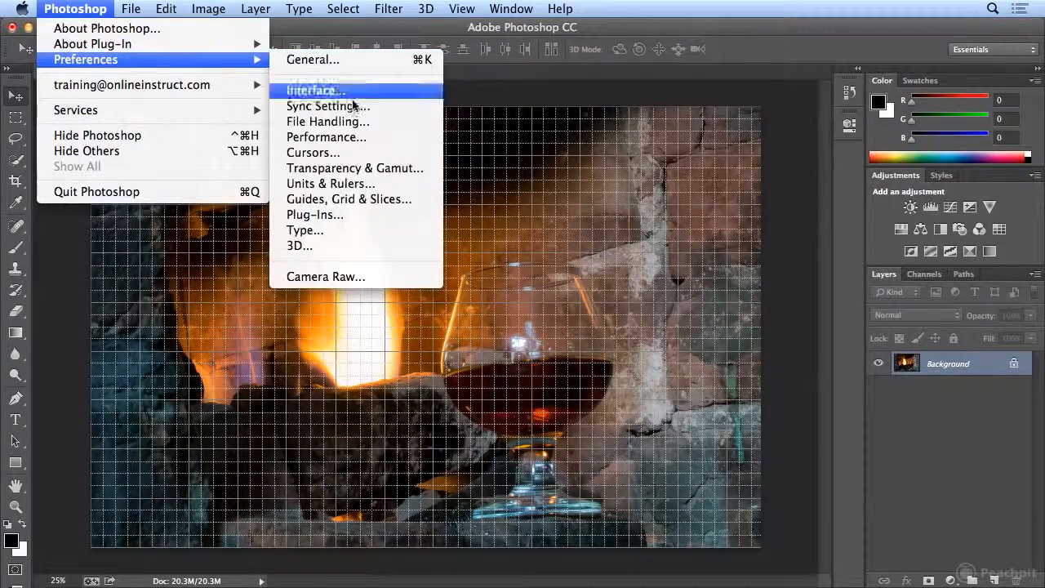
click(398, 199)
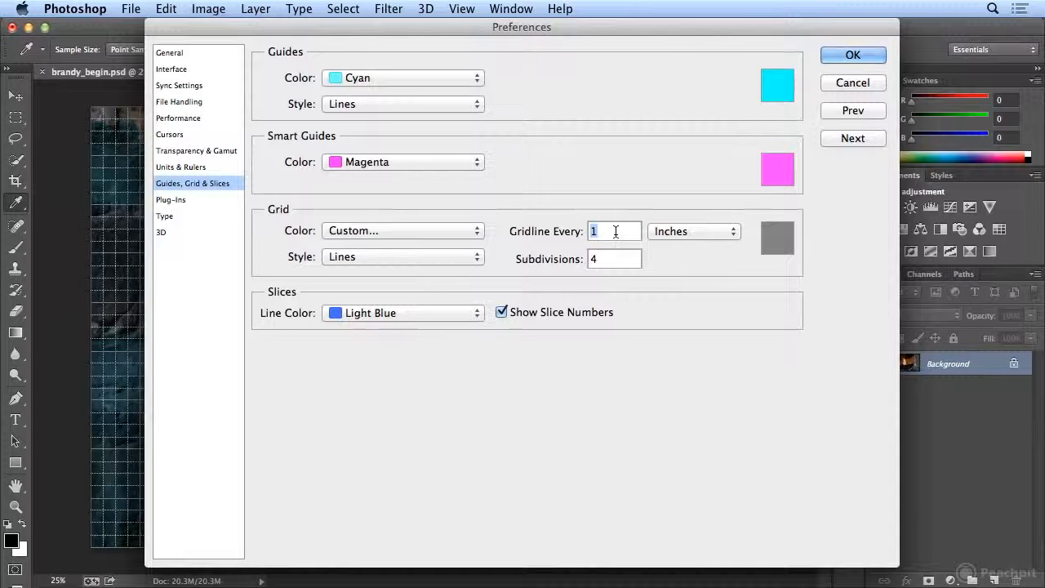
text(50)
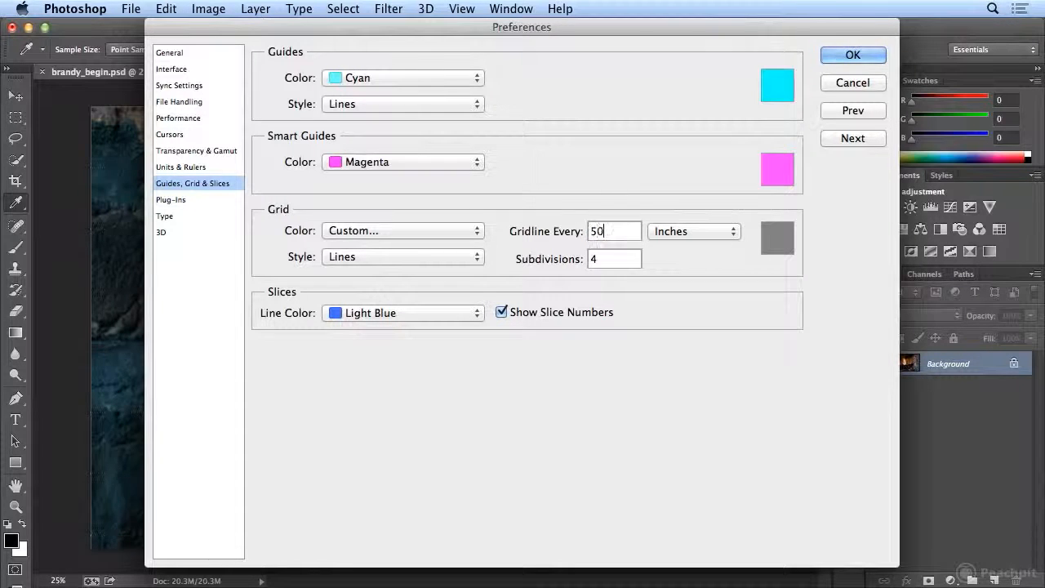
click(676, 235)
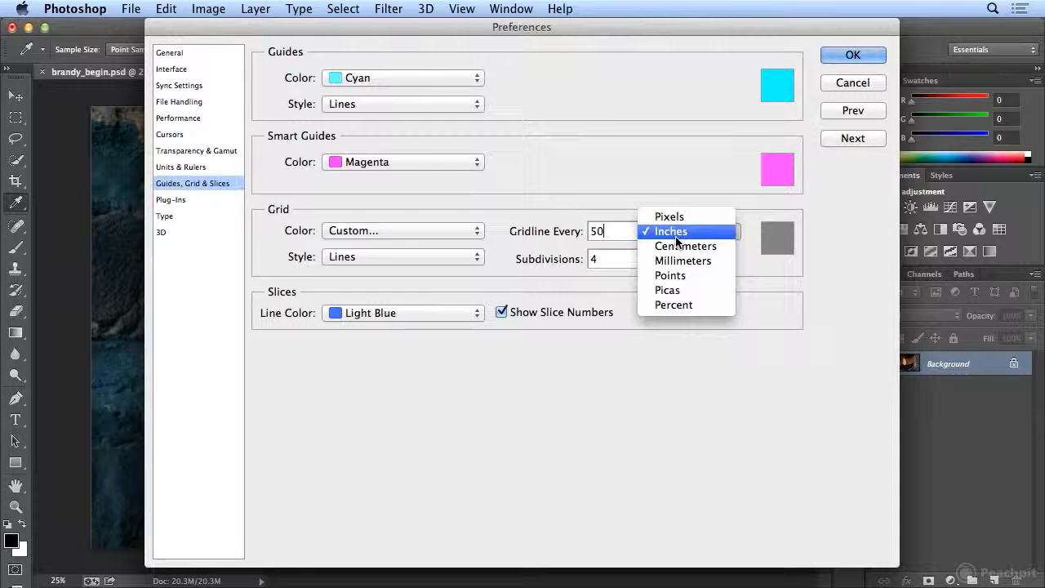
click(681, 304)
key(Tab)
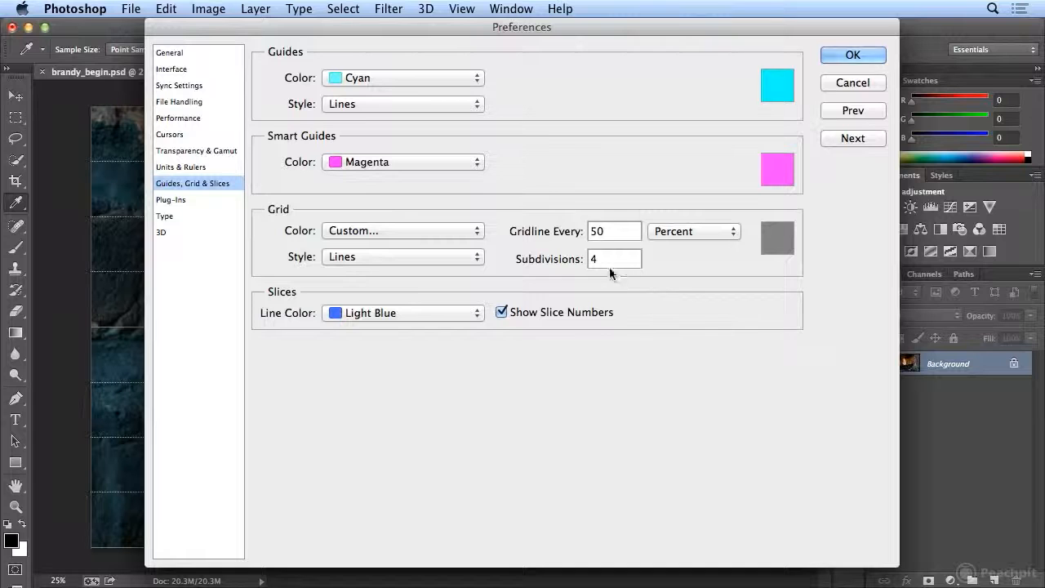
text(1)
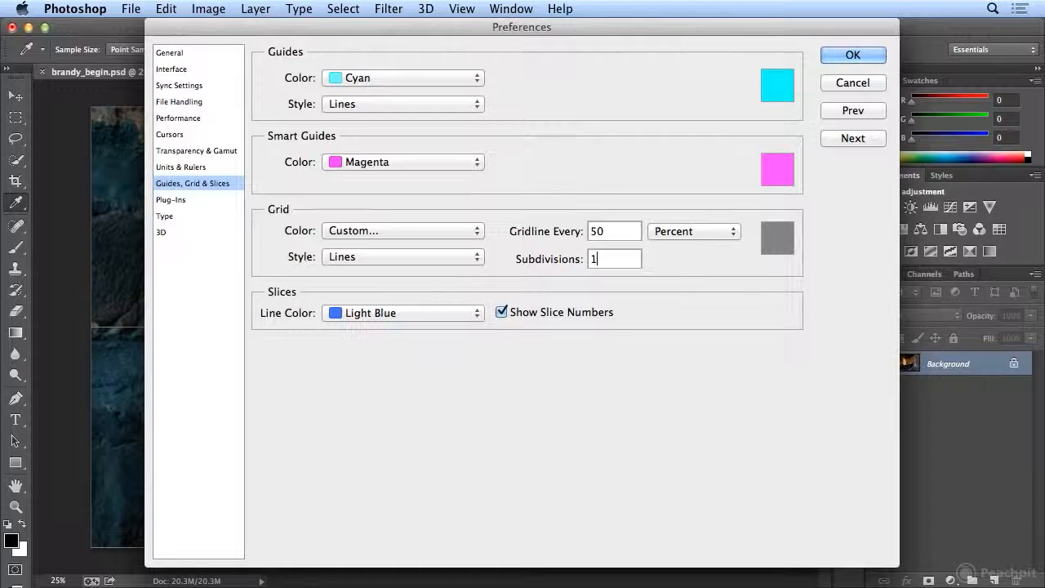
Preview the grid on the image with 2 subdivisions and set the subdivisions back to 1
drag(359, 27, 754, 29)
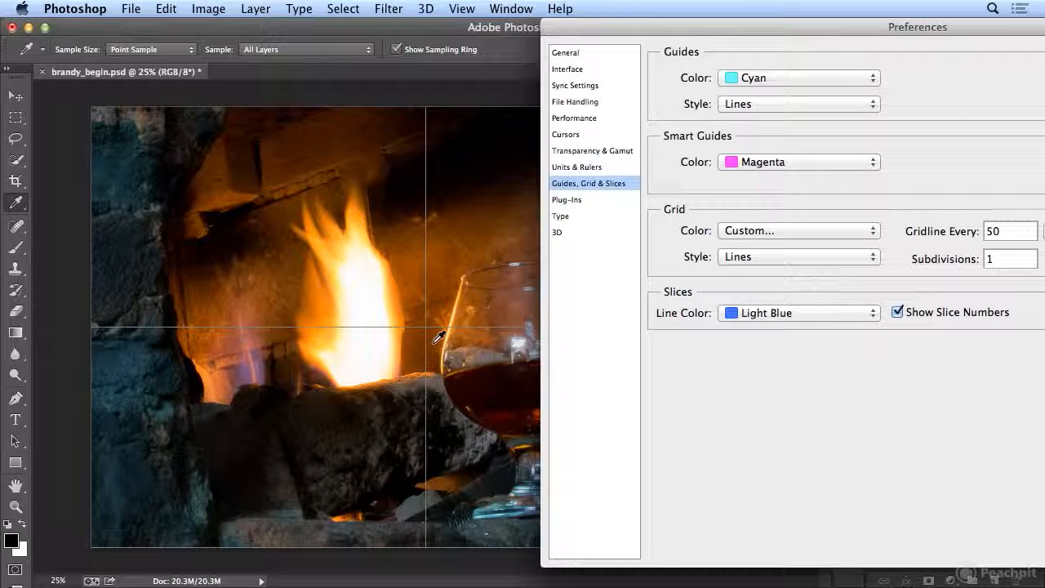
click(933, 260)
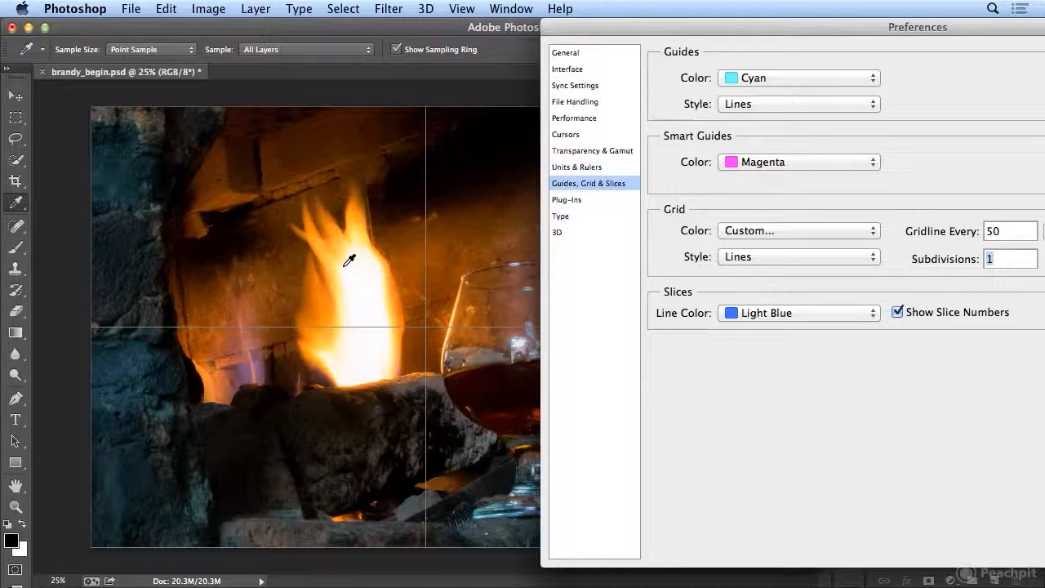
text(2)
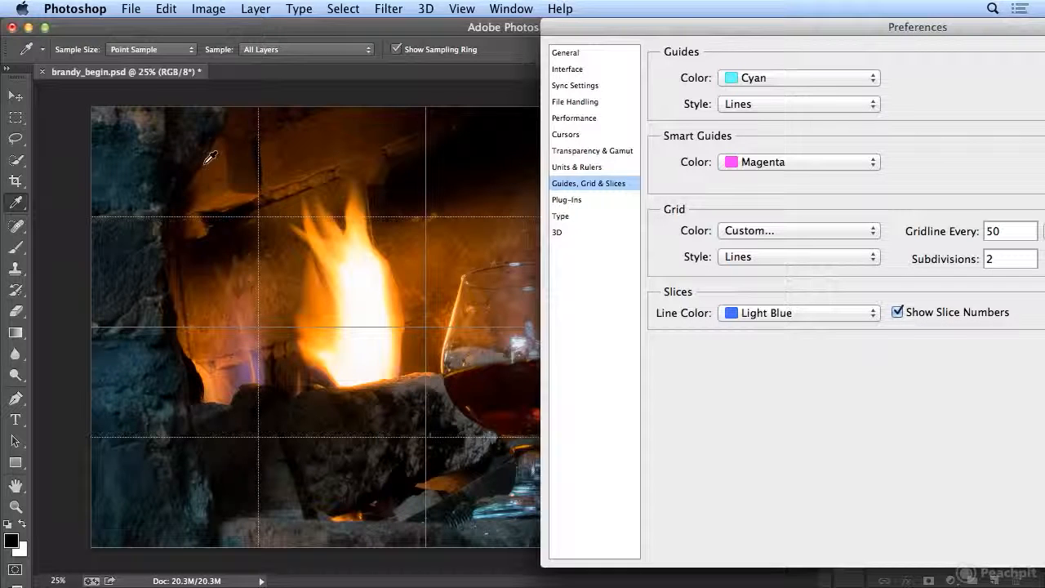
key(BackSpace)
text(1)
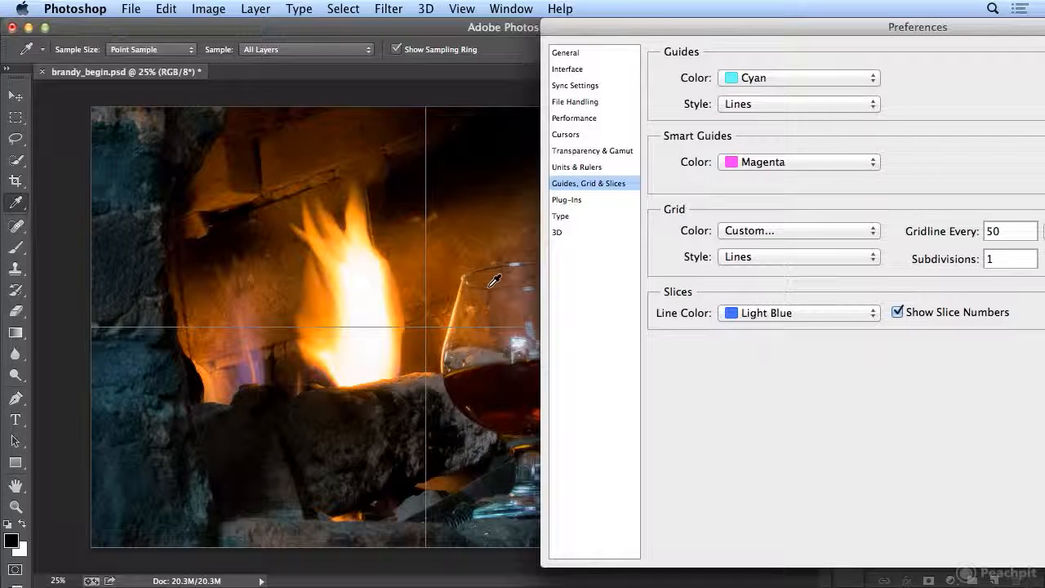
Apply the grid preferences and close the dialog
drag(727, 29, 304, 34)
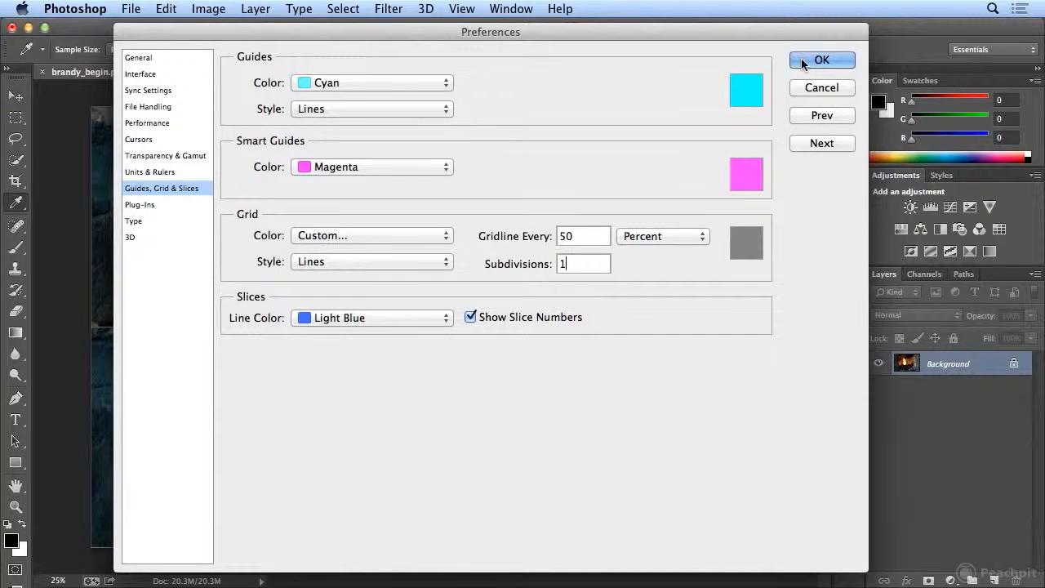
click(802, 60)
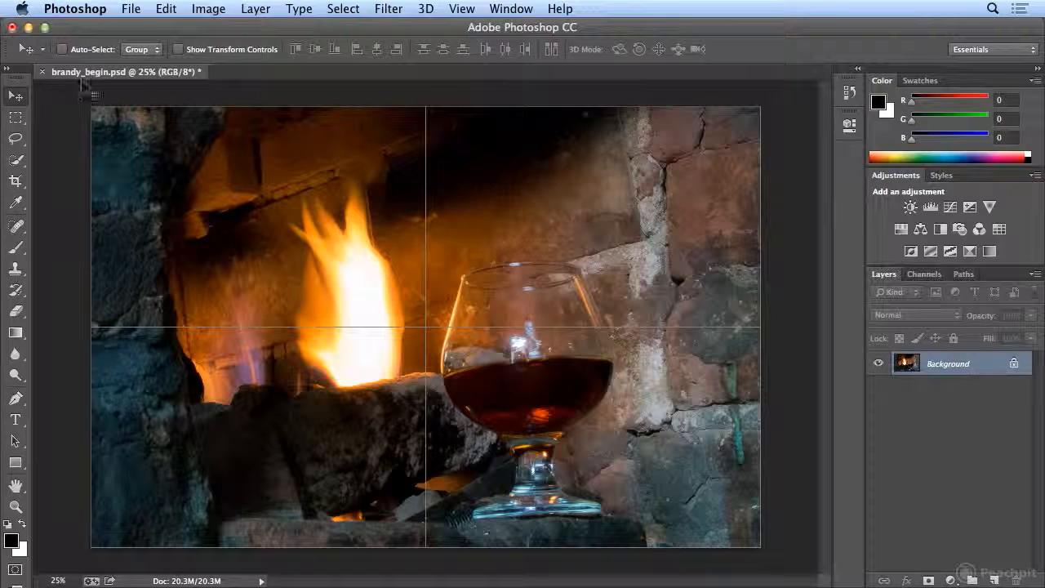
Choose the Rectangular Marquee tool and create a new layer named border
click(13, 119)
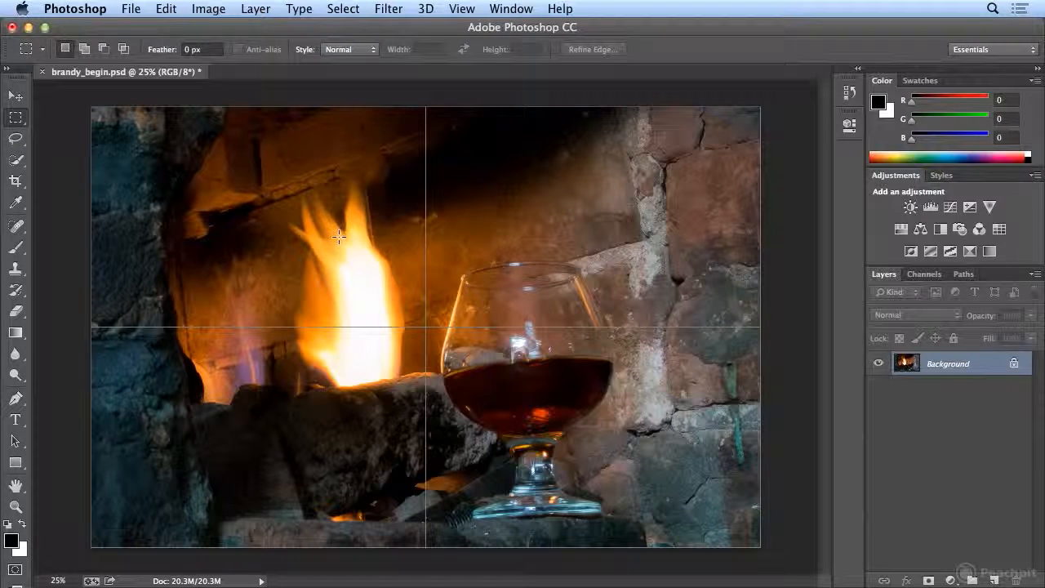
click(257, 9)
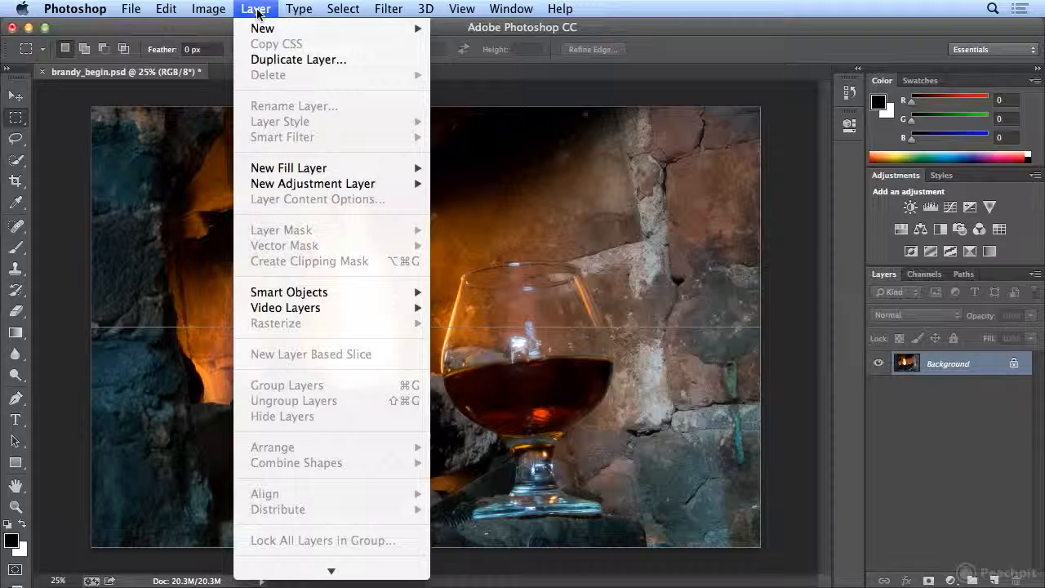
mouse_move(270, 29)
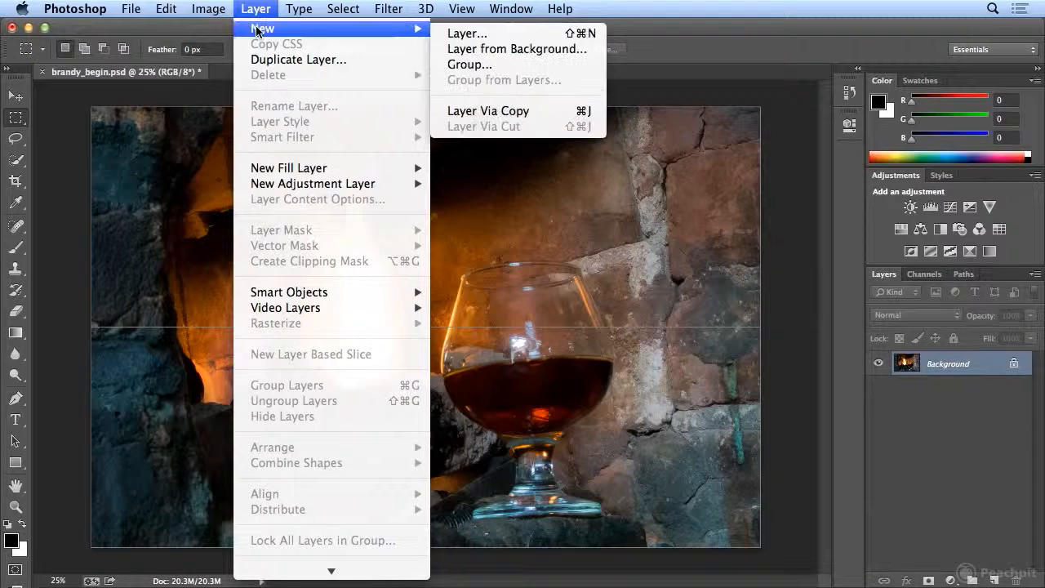
click(509, 36)
text(bo)
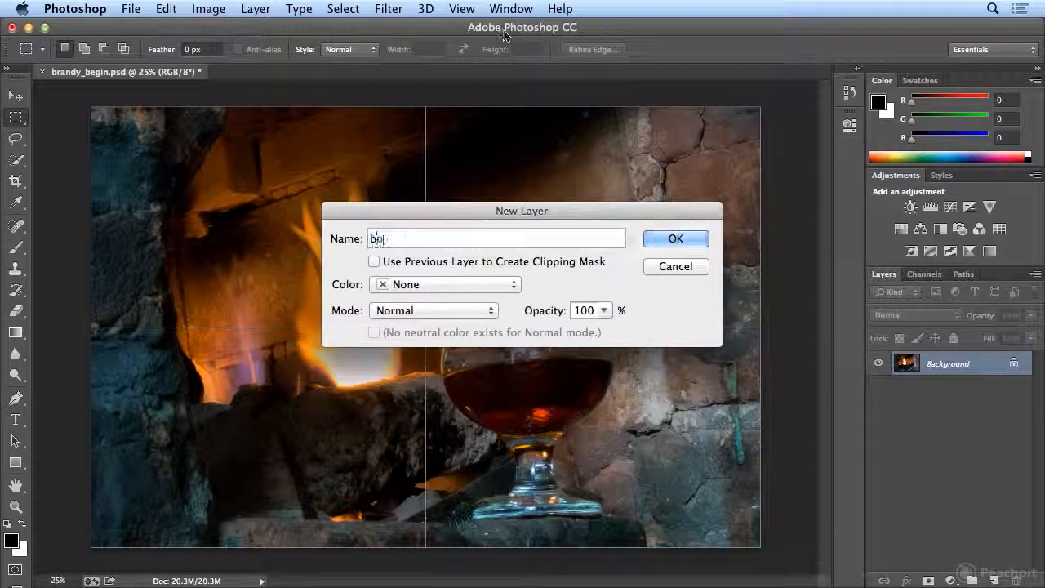
text(rder)
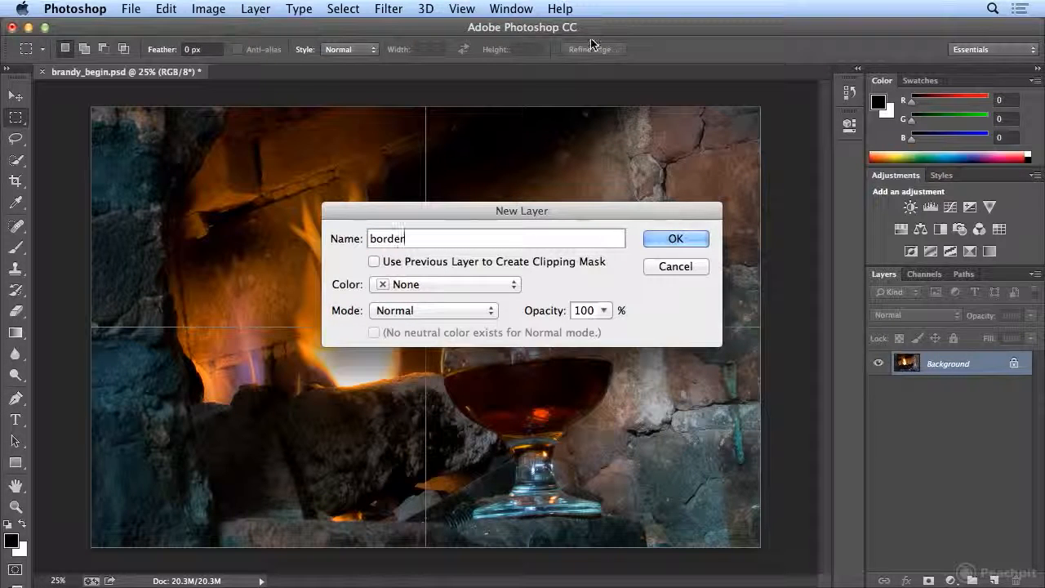
click(674, 239)
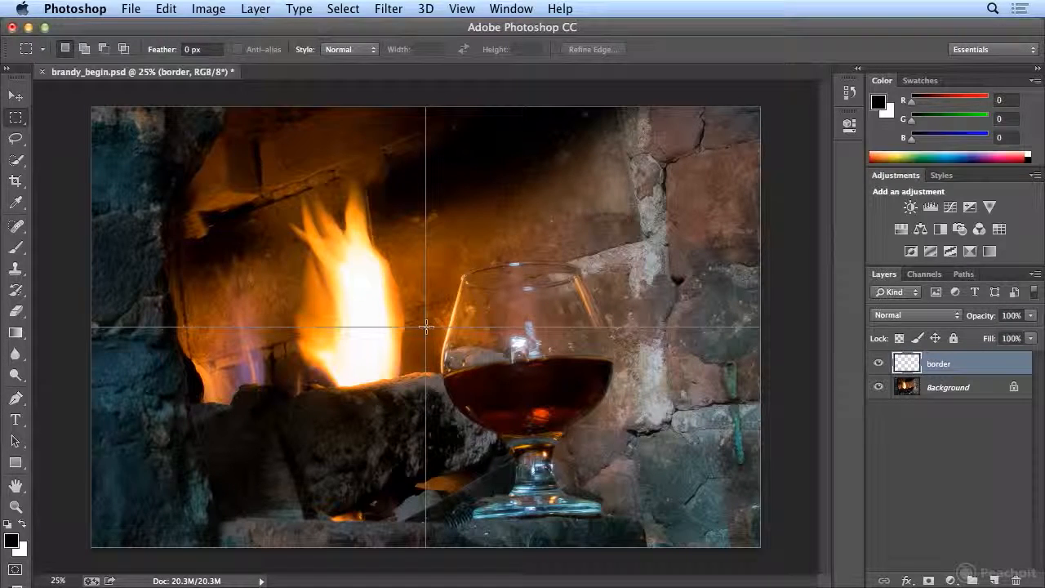
Draw a rectangular selection about 5.9 by 3.8 in from the grid's center toward the image's lower-right corner, and deselect it
drag(426, 326, 713, 513)
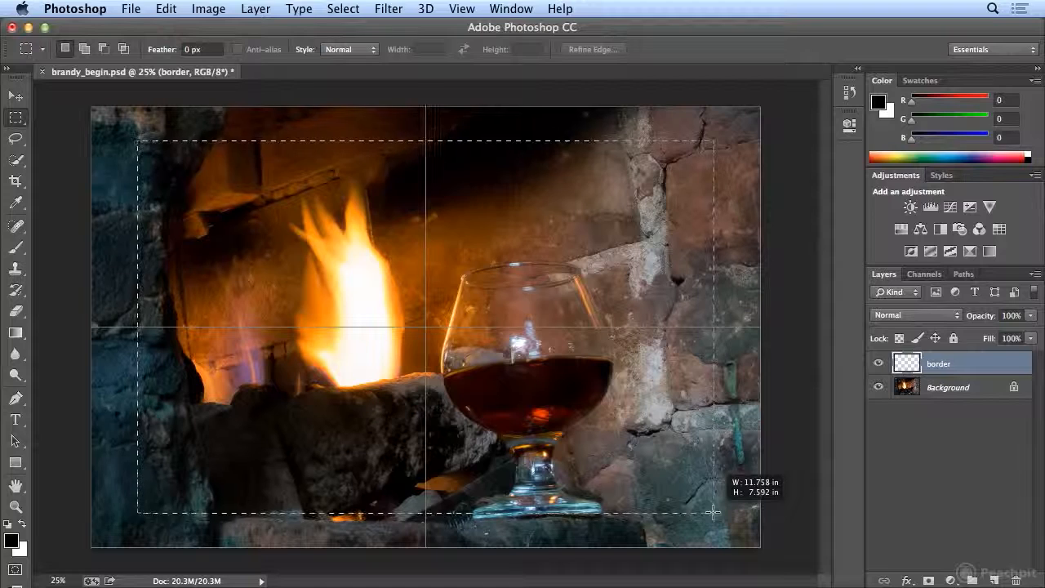
key(alt)
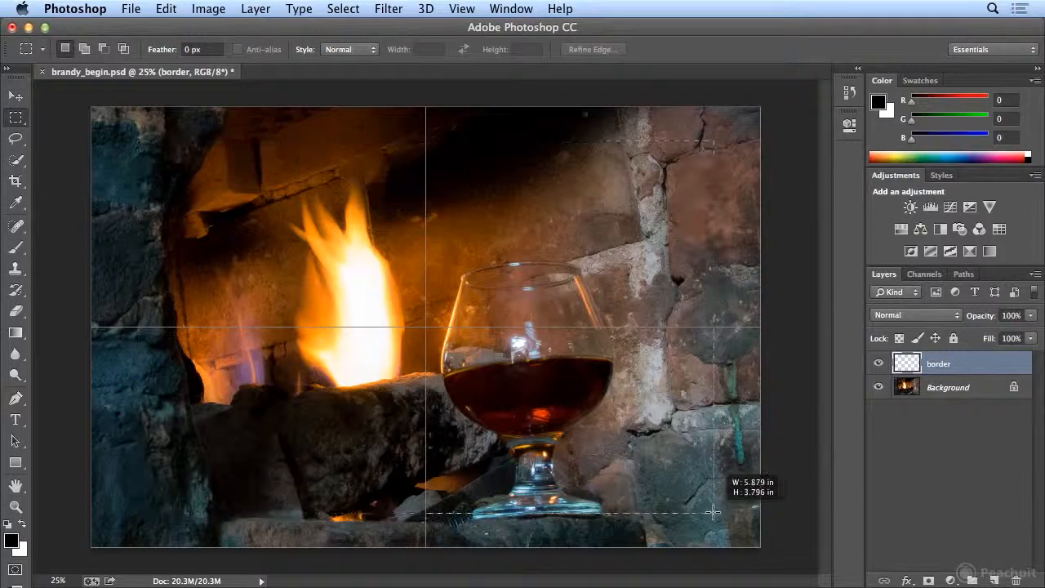
drag(712, 513, 713, 513)
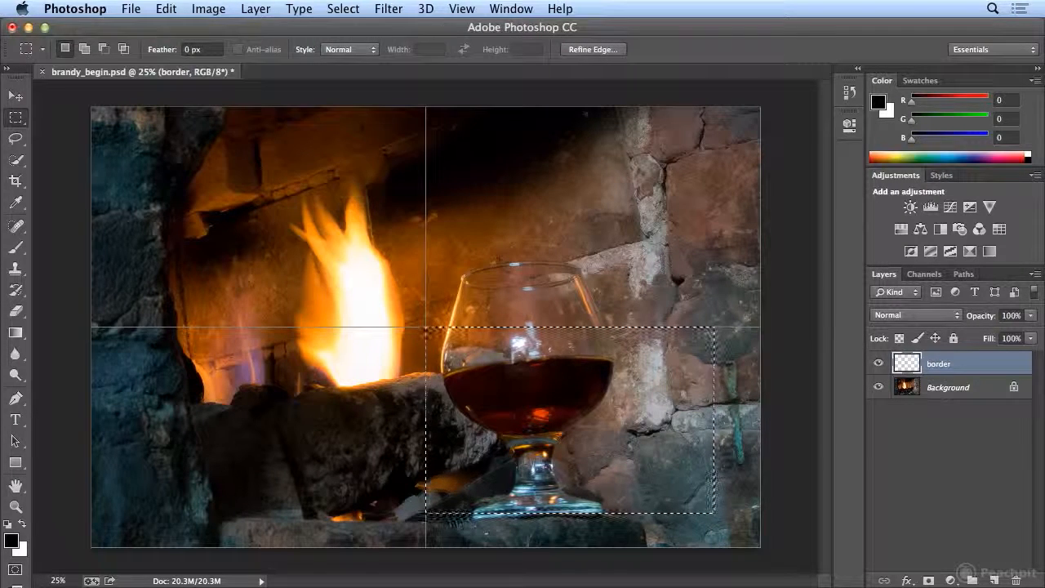
click(355, 9)
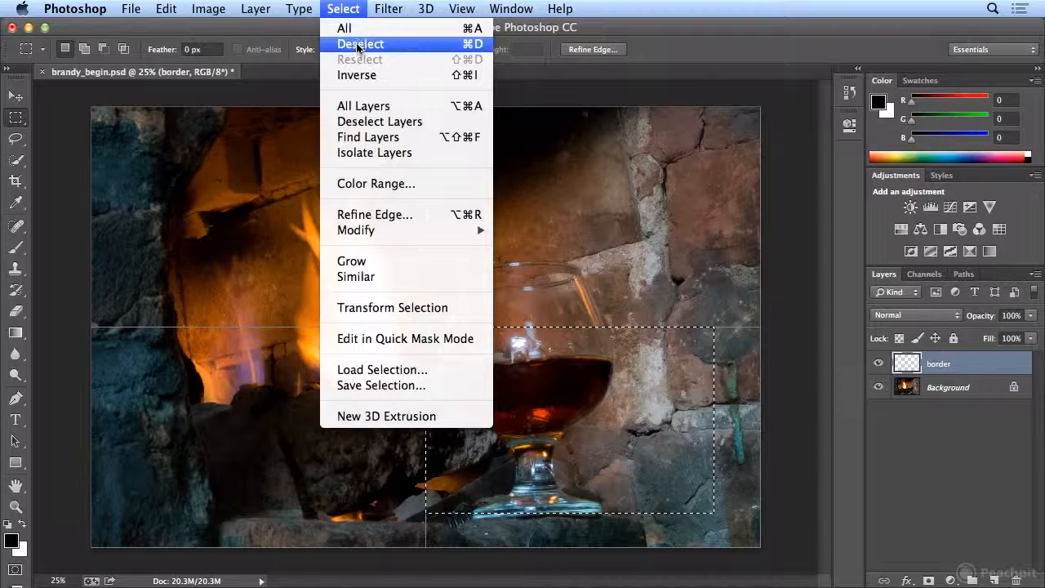
click(360, 43)
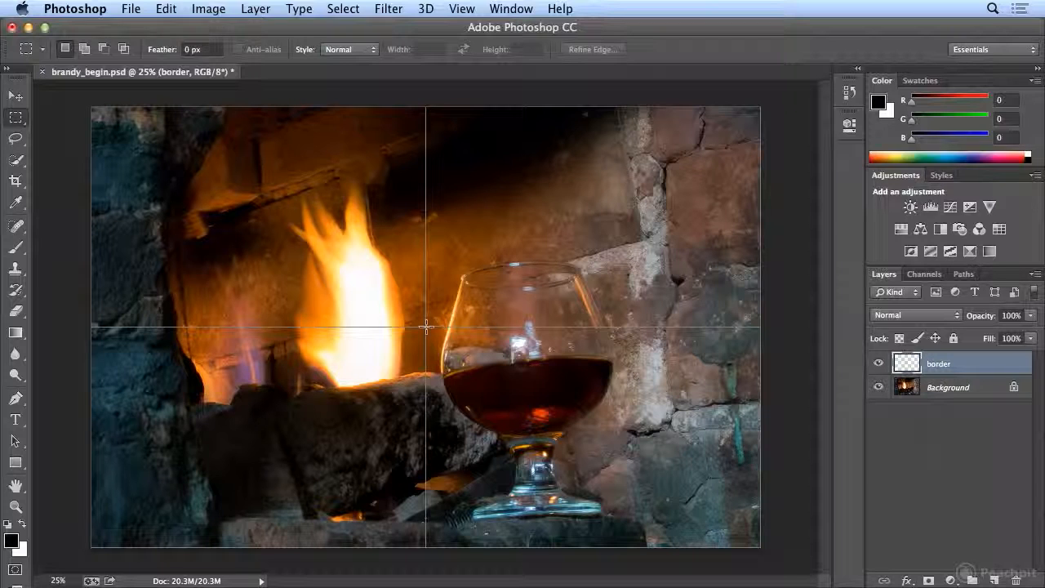
Draw a rectangular selection outward from the grid's center, leaving an even margin around the fire and the brandy glass
drag(425, 327, 682, 500)
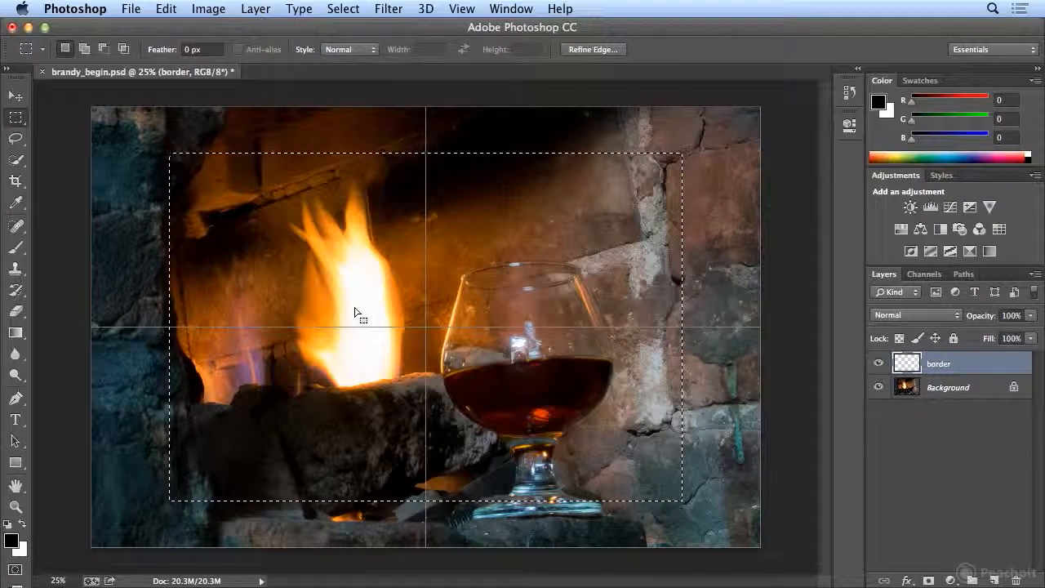
Feather the rectangular selection with a radius of 100 pixels
click(357, 11)
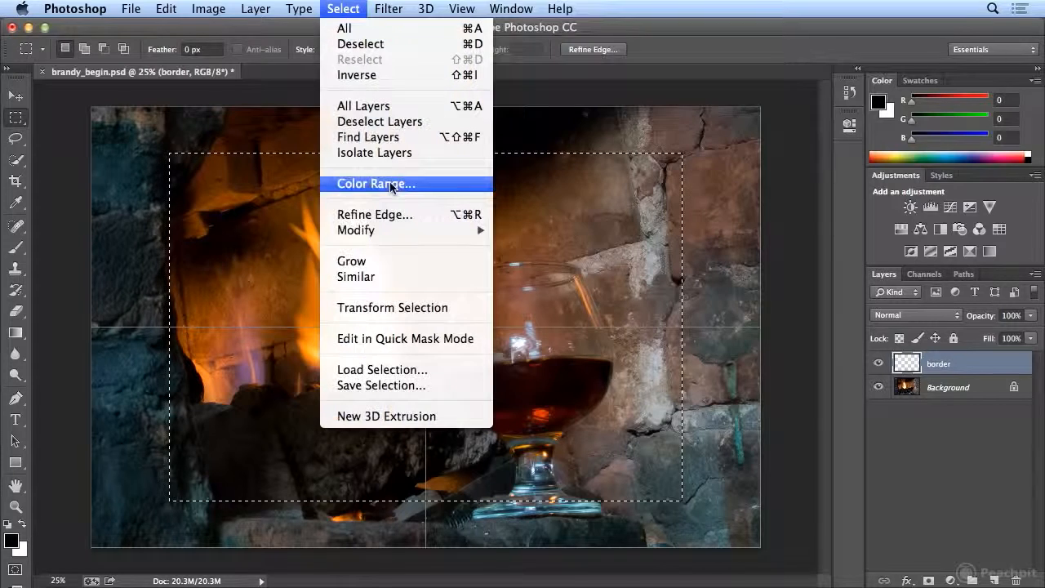
mouse_move(390, 229)
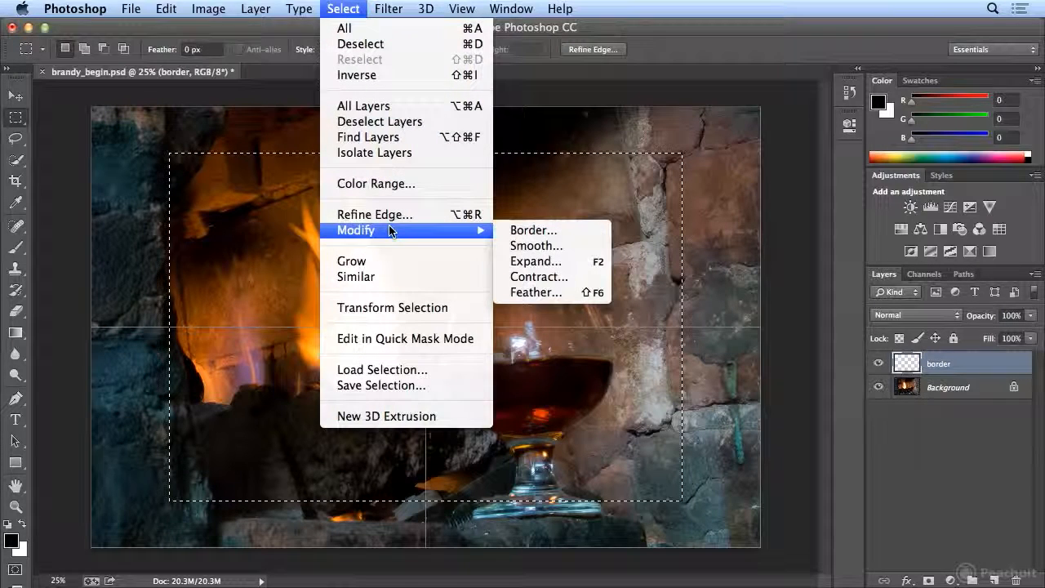
click(578, 296)
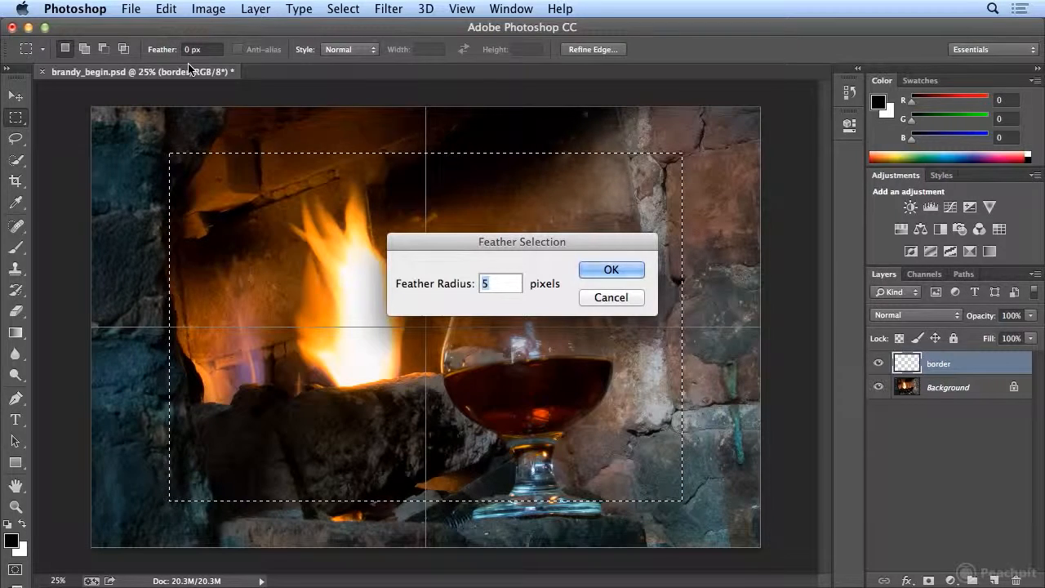
text(00)
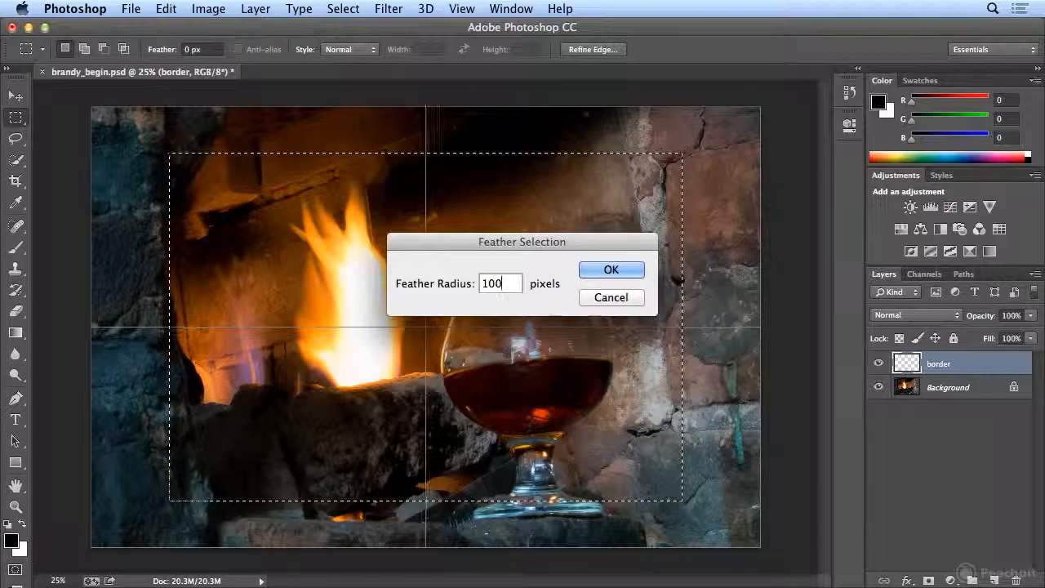
click(608, 270)
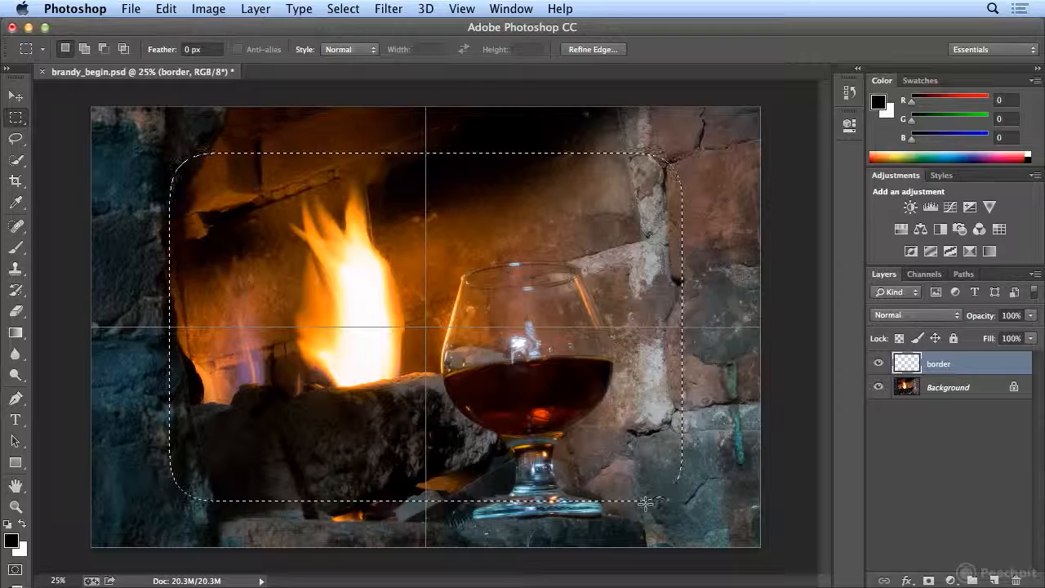
Invert the selection and fill it with black on the border layer, in Normal mode at 100% opacity with Preserve Transparency off
click(336, 10)
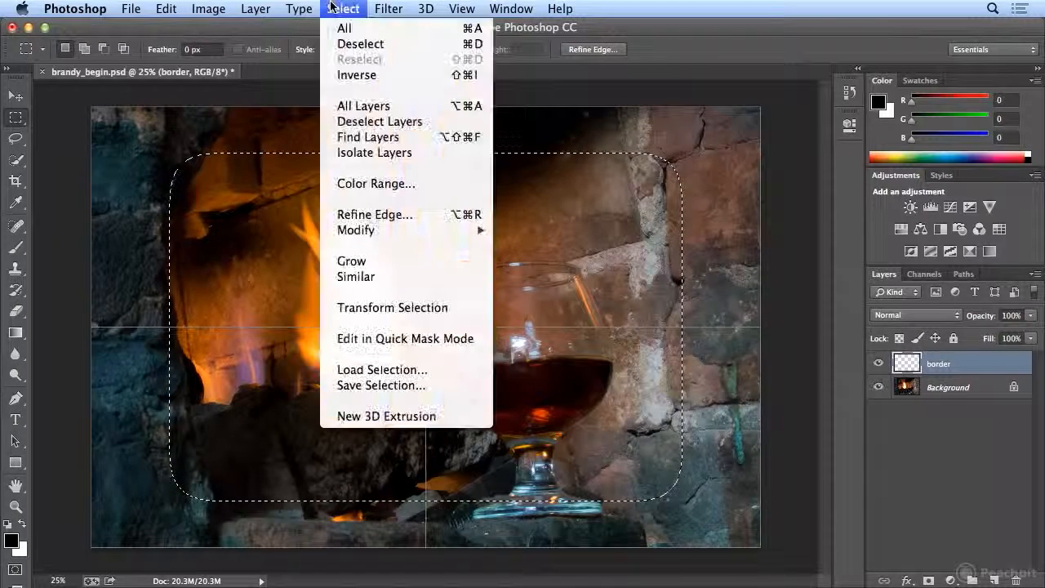
click(353, 75)
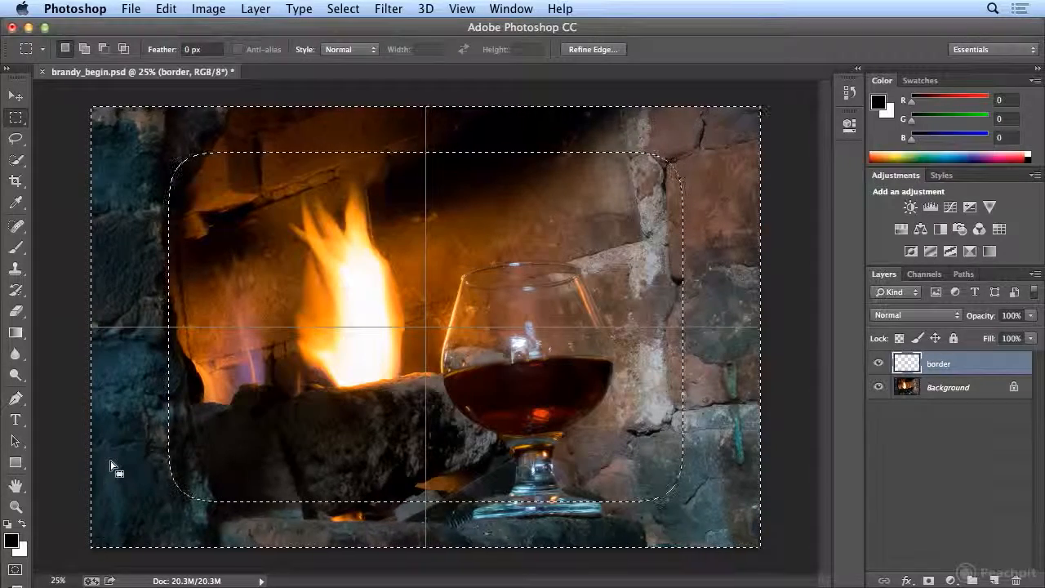
click(166, 9)
click(229, 275)
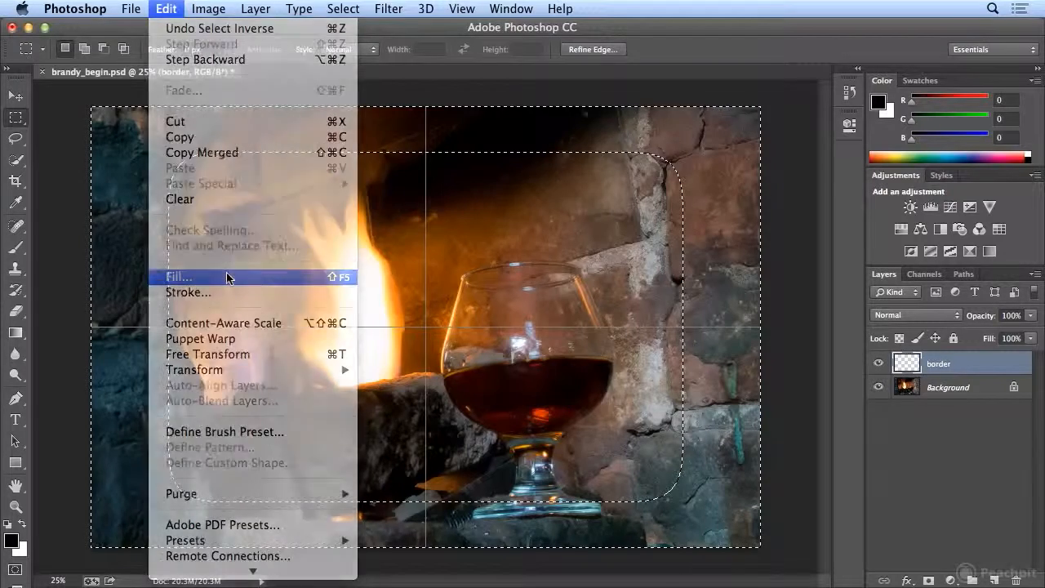
click(558, 222)
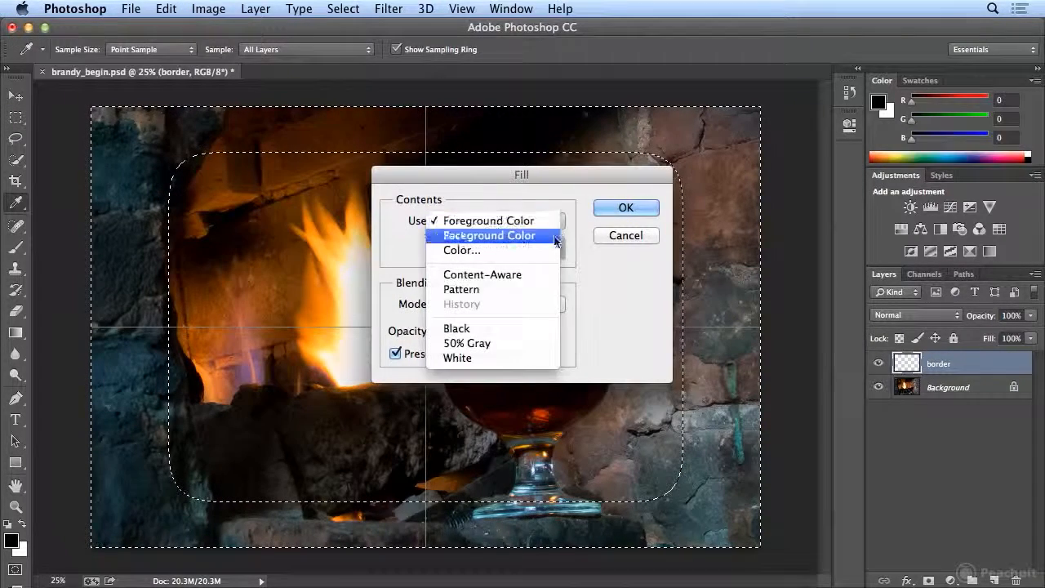
click(552, 331)
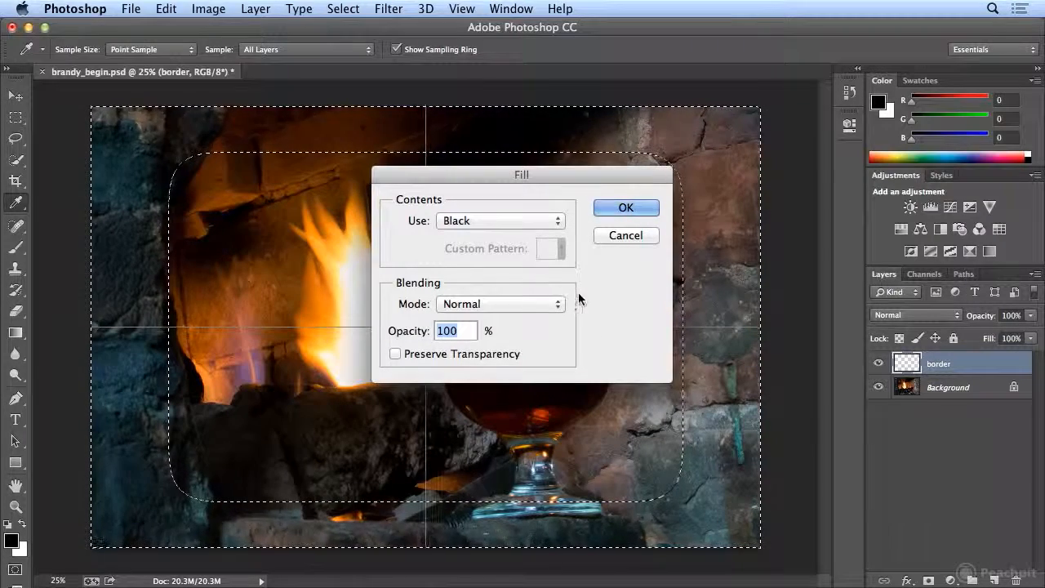
click(611, 209)
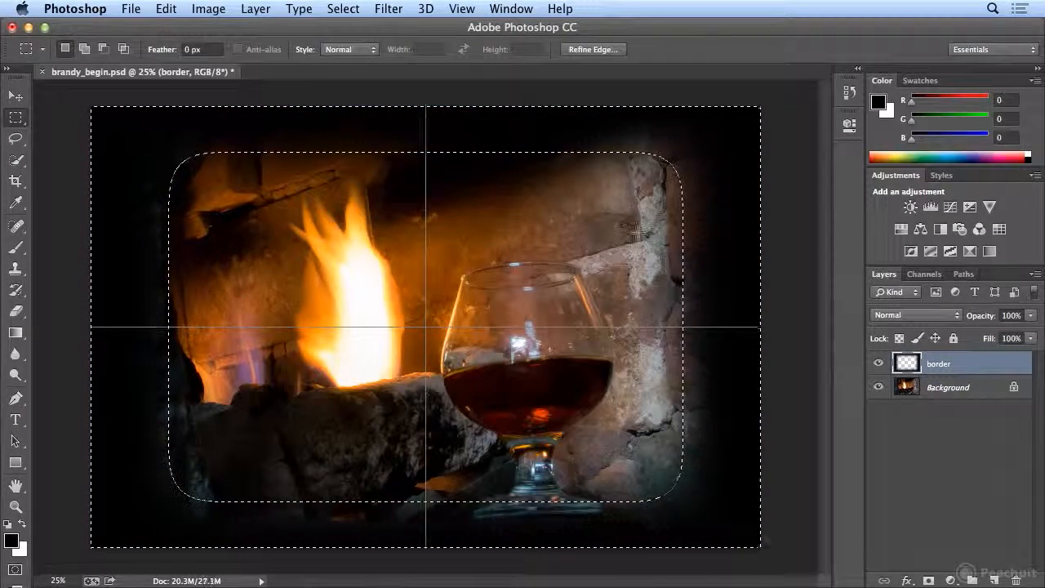
Deselect the filled area and lower the border layer's opacity to 81%
click(343, 9)
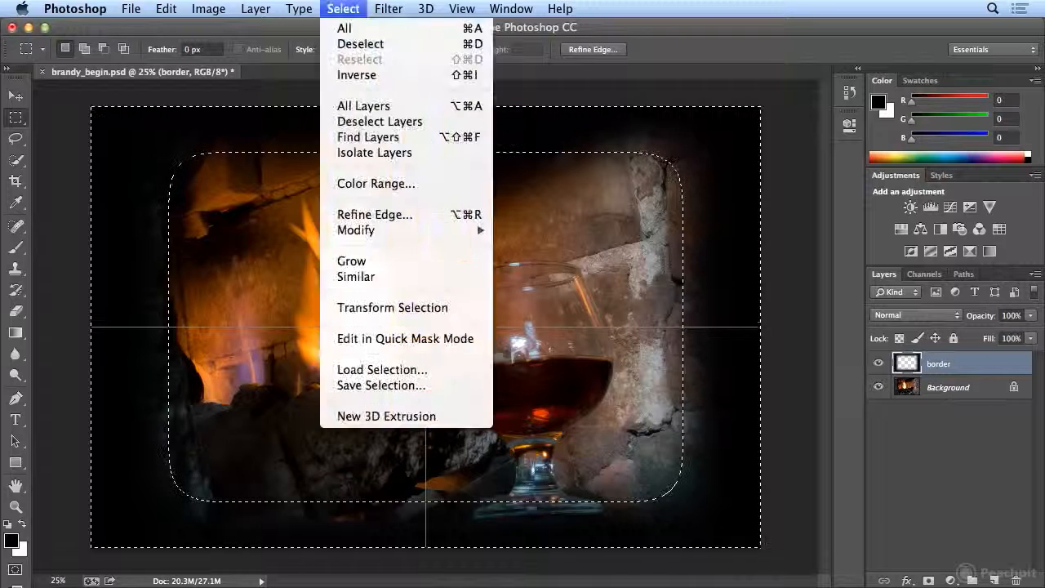
click(364, 45)
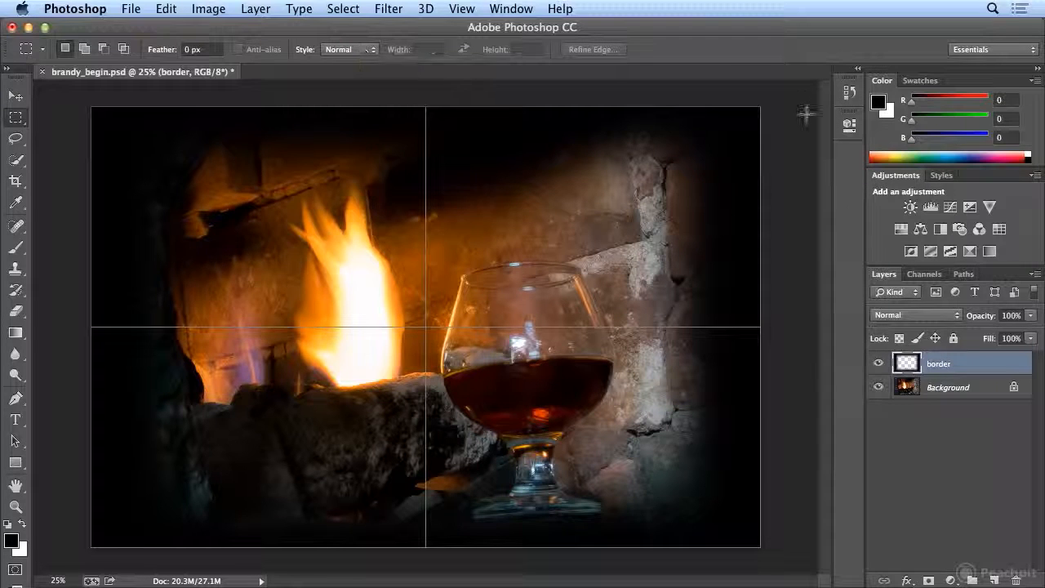
drag(1035, 321, 1019, 335)
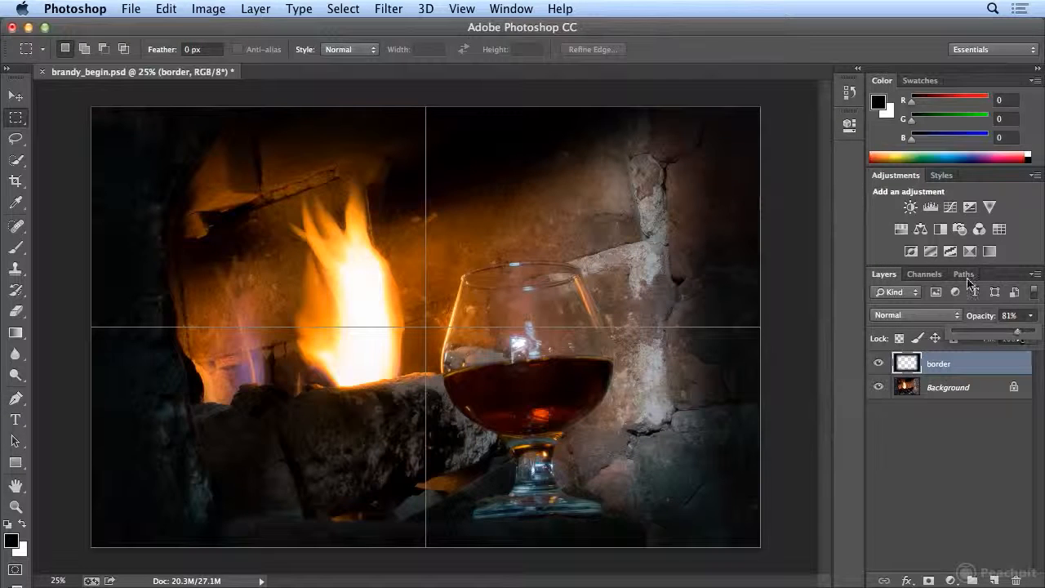
Hide the grid and show the rulers around the image
click(462, 8)
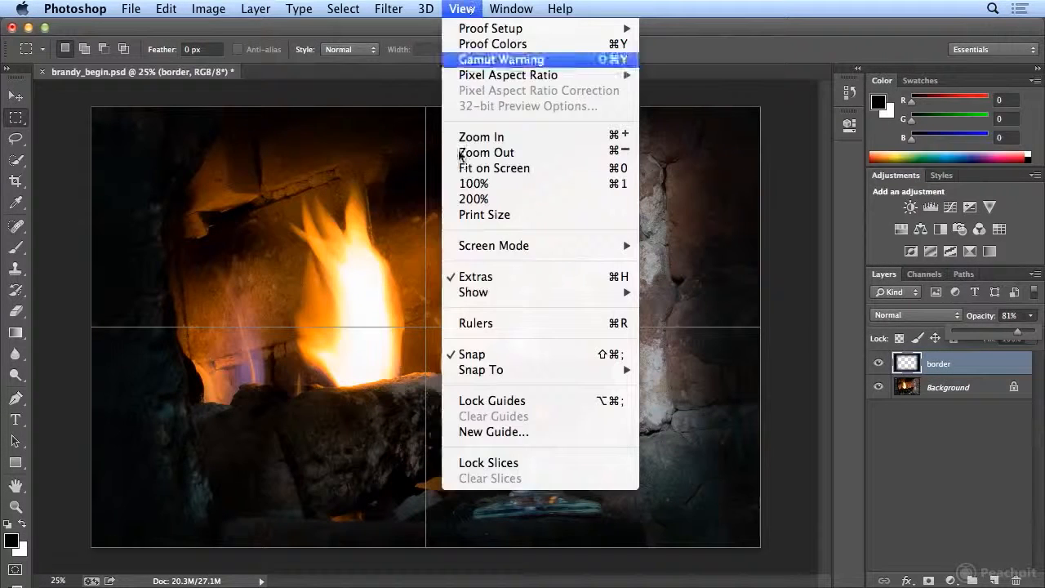
mouse_move(490, 291)
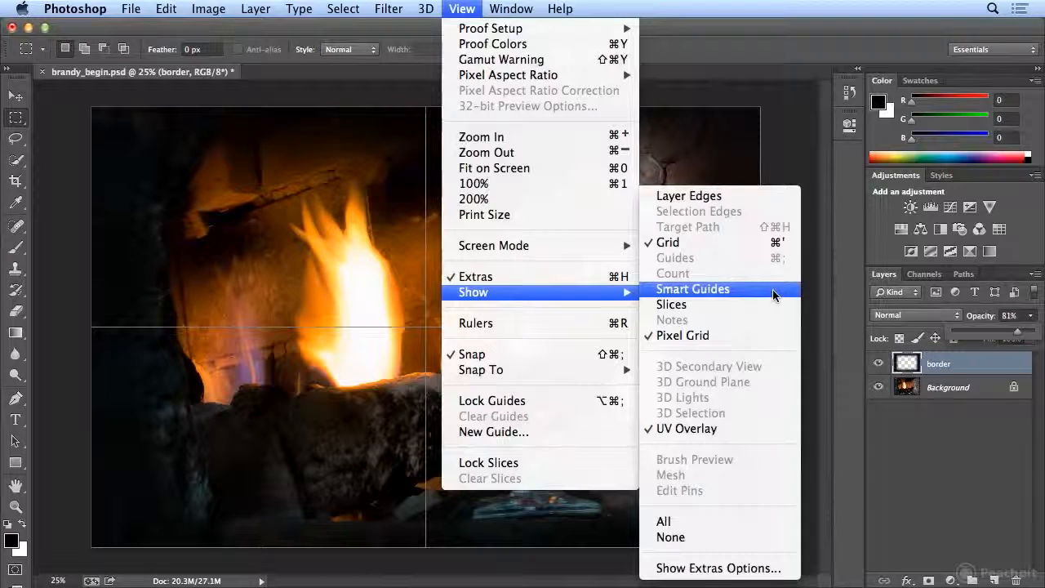
click(764, 242)
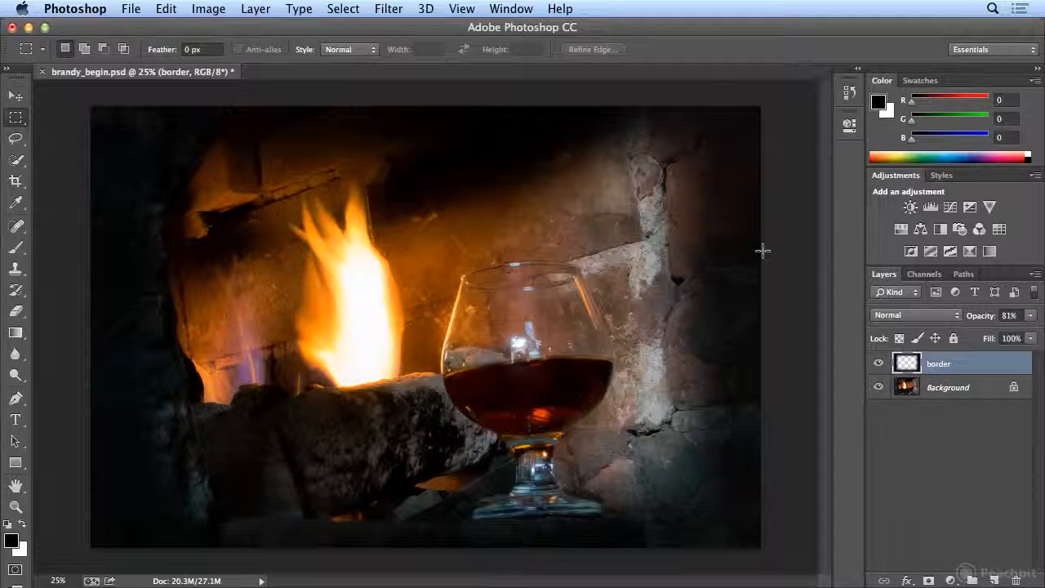
click(462, 9)
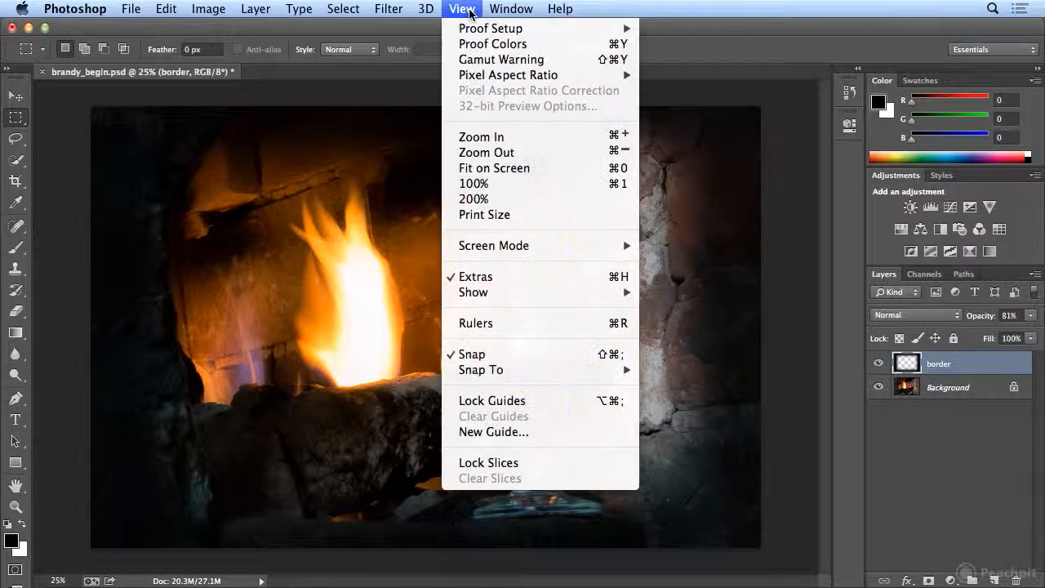
click(544, 324)
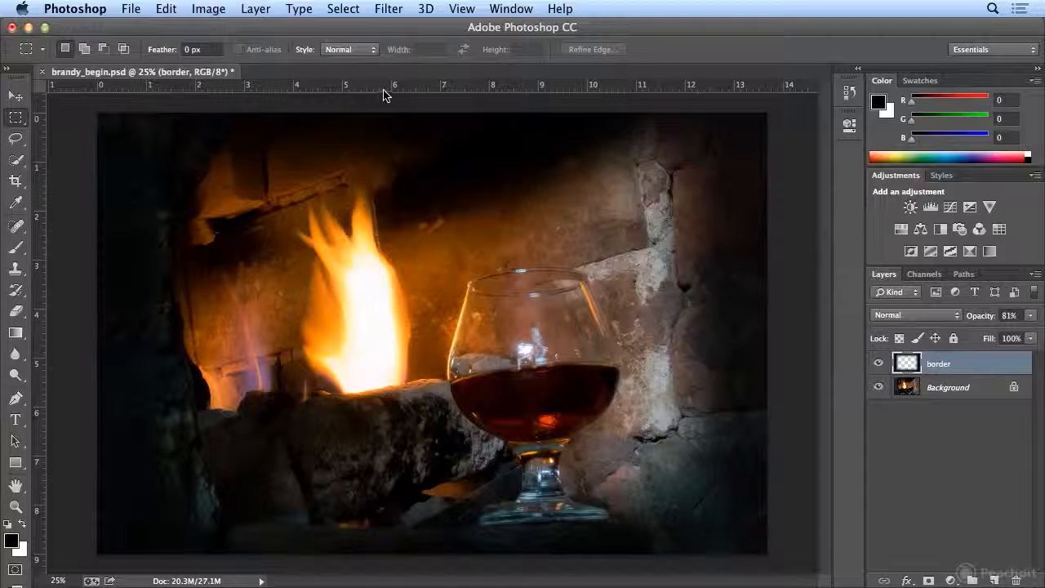
Frame the brandy glass with two horizontal and two vertical guides, placing the guide above its rim at about 3.15 in
click(16, 96)
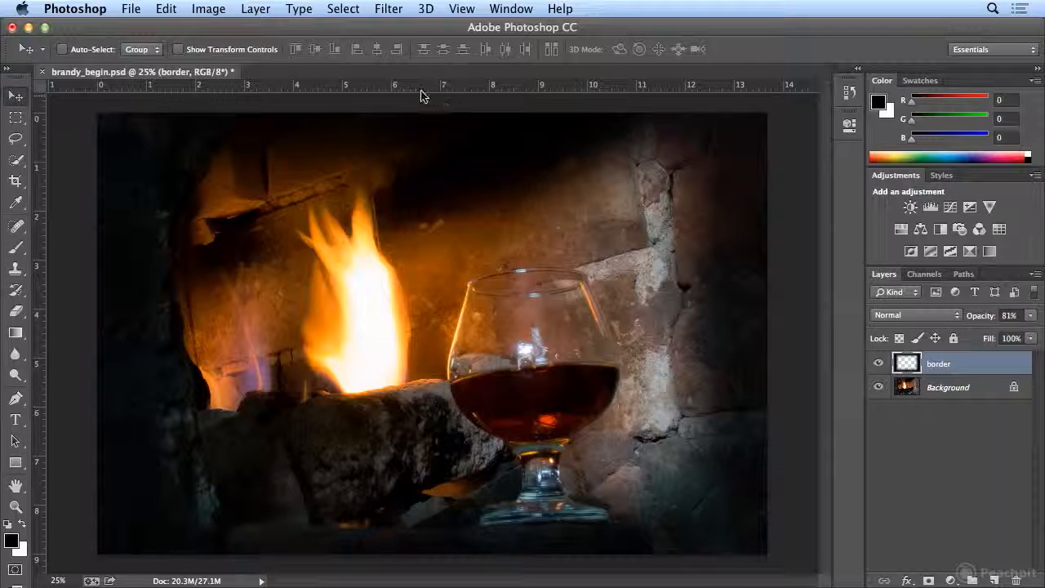
drag(430, 90, 433, 267)
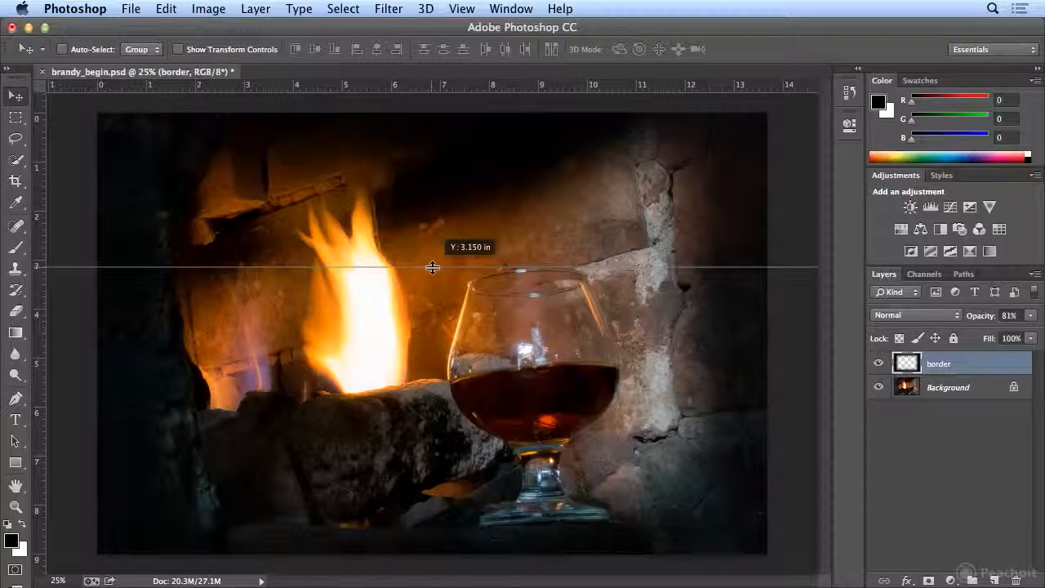
drag(433, 267, 432, 267)
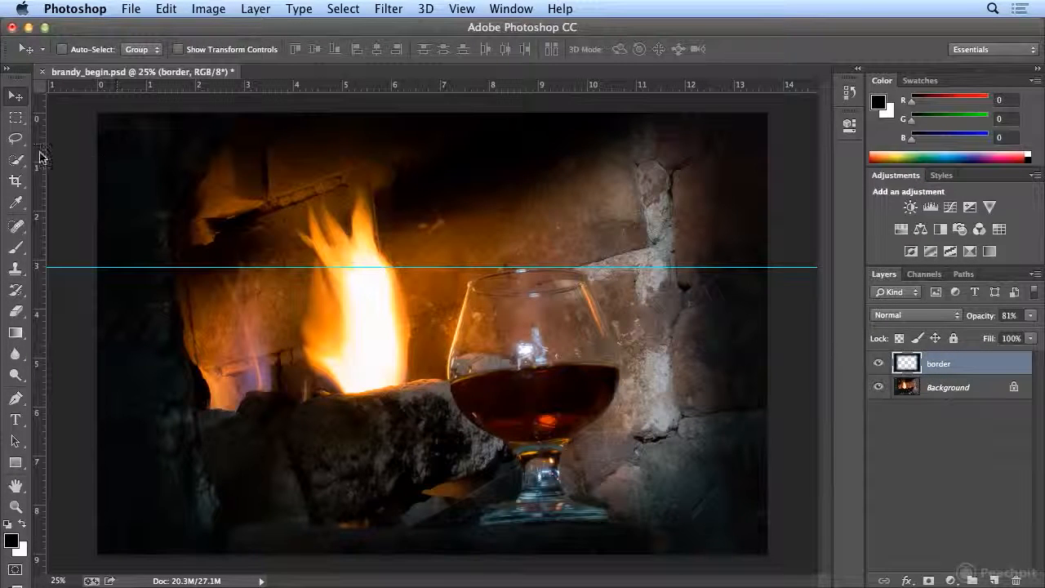
drag(45, 157, 448, 192)
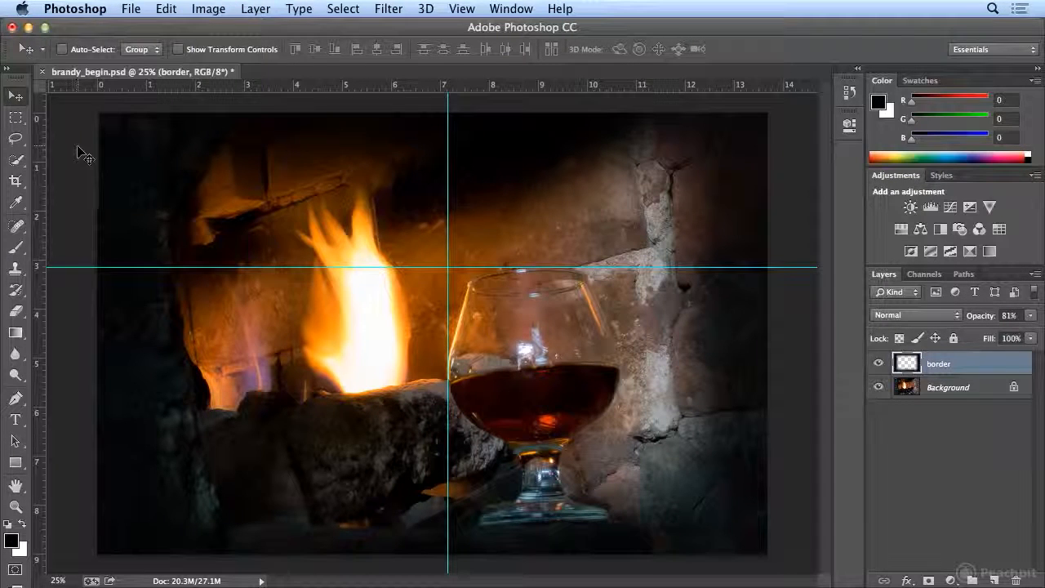
drag(39, 149, 620, 188)
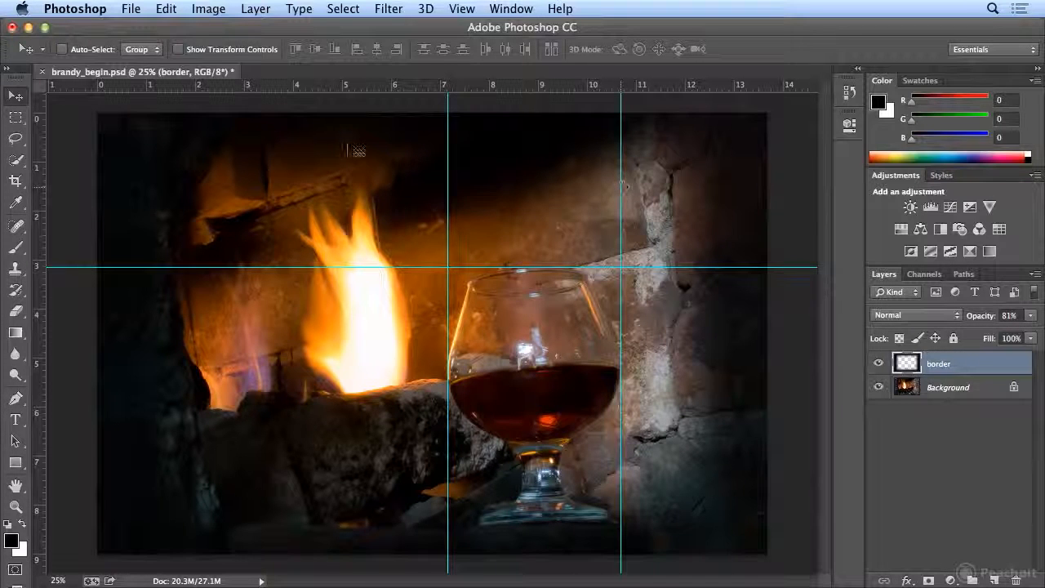
drag(183, 86, 174, 524)
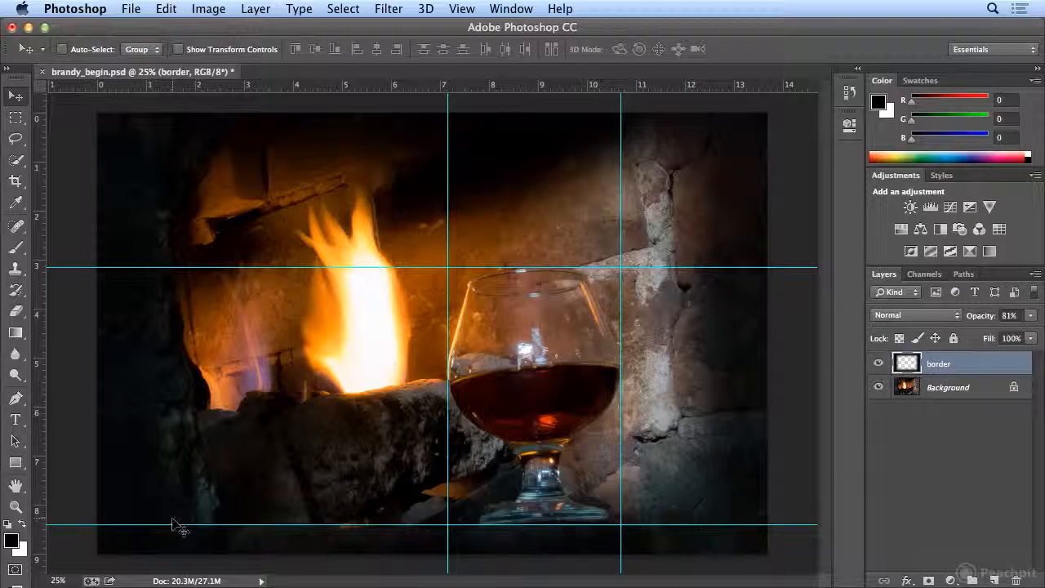
Select the rectangle enclosed by the guides around the brandy glass and copy it from the Background layer
click(16, 119)
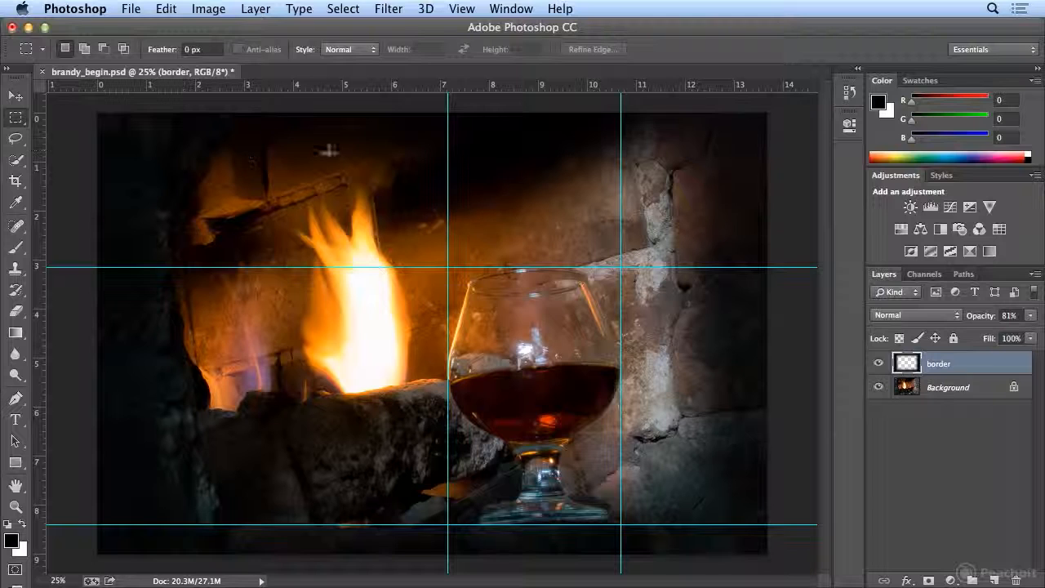
drag(448, 266, 624, 528)
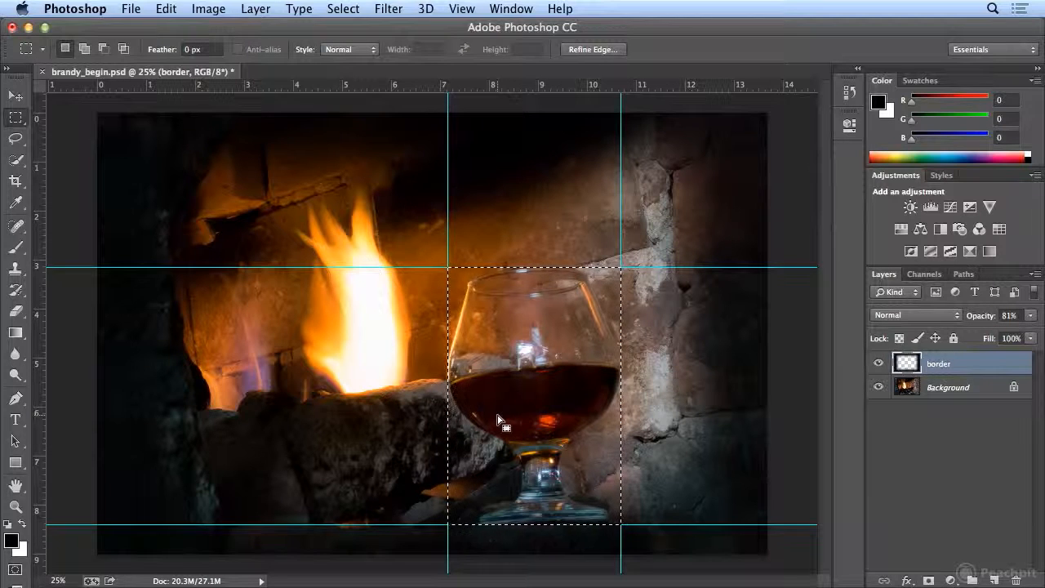
click(165, 9)
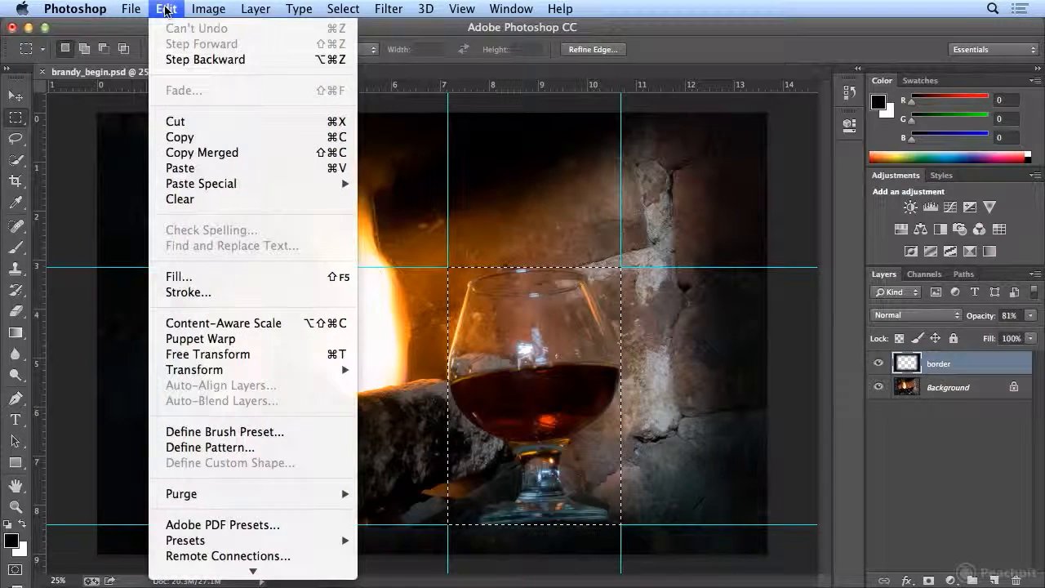
click(180, 139)
click(931, 389)
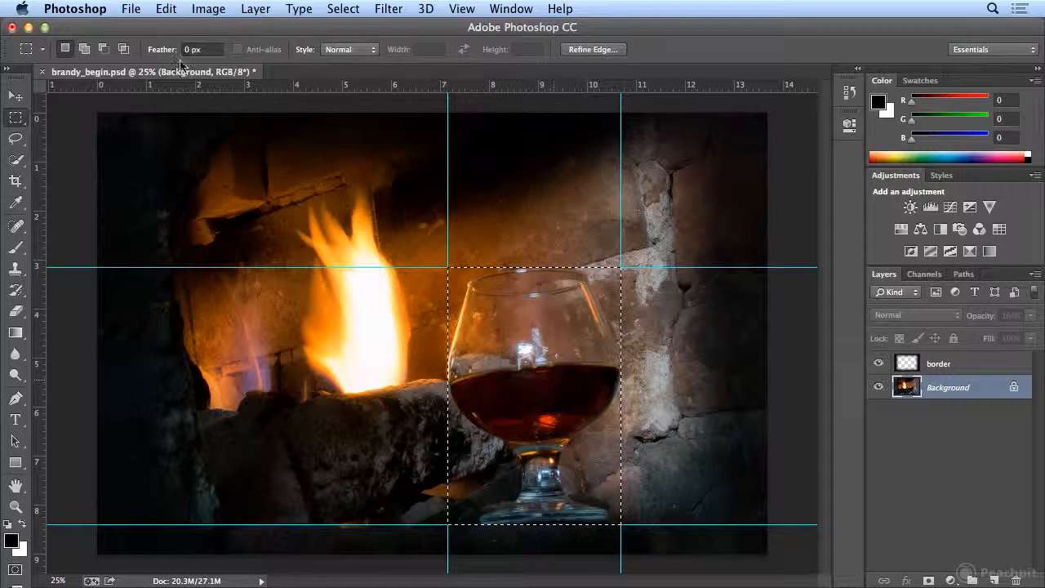
click(166, 8)
click(190, 138)
Create a new document named glass from the Clipboard preset, 849 by 1262 pixels, and paste the copied glass into it
click(131, 8)
click(141, 28)
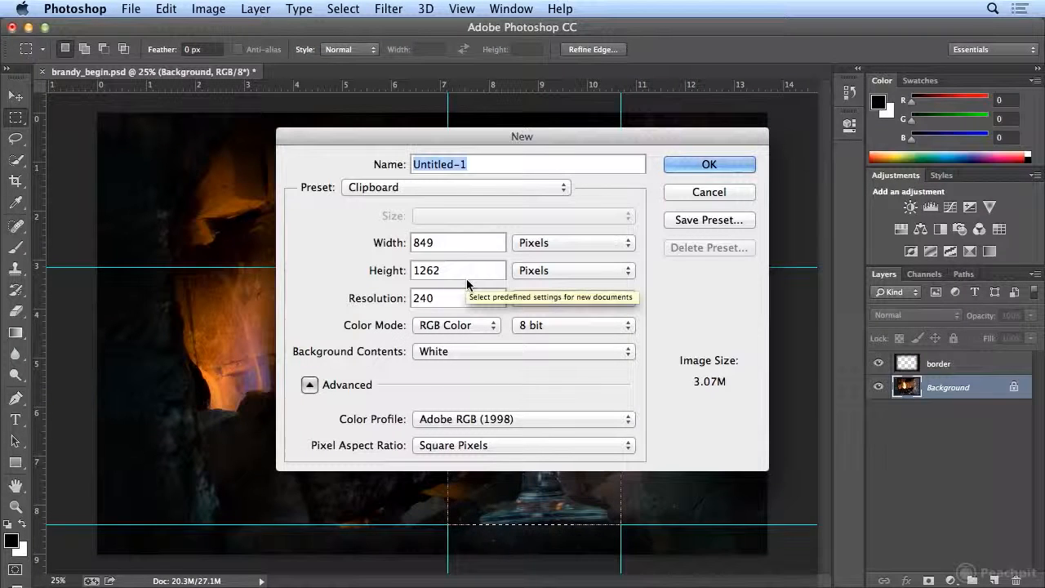
text(glass)
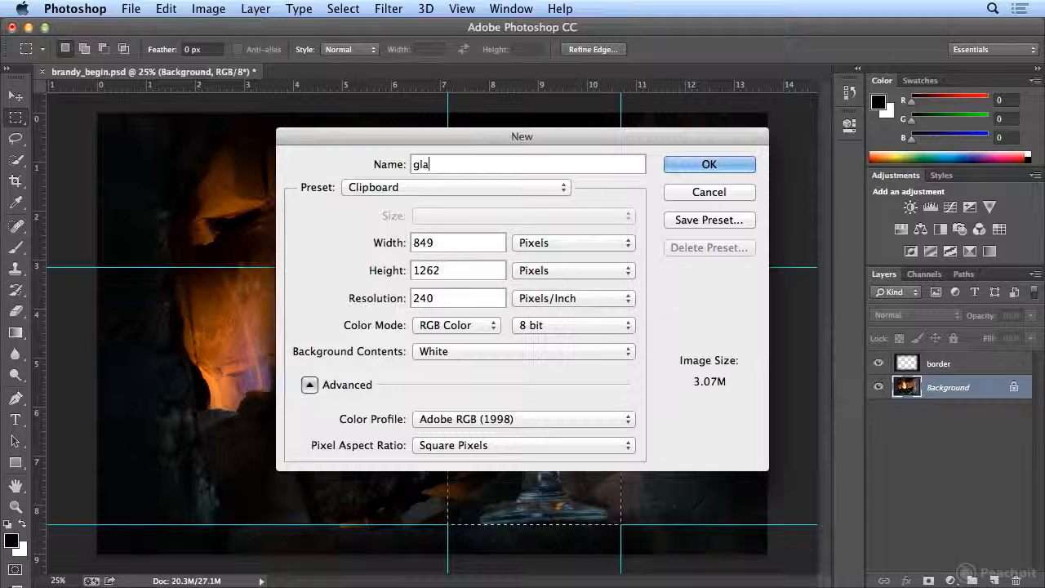
click(686, 166)
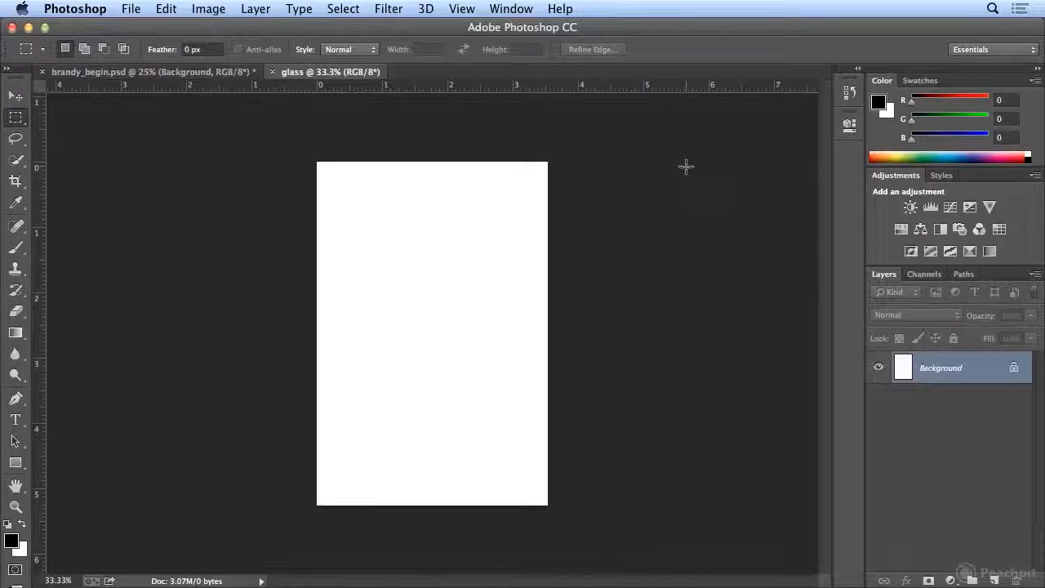
click(165, 8)
click(223, 169)
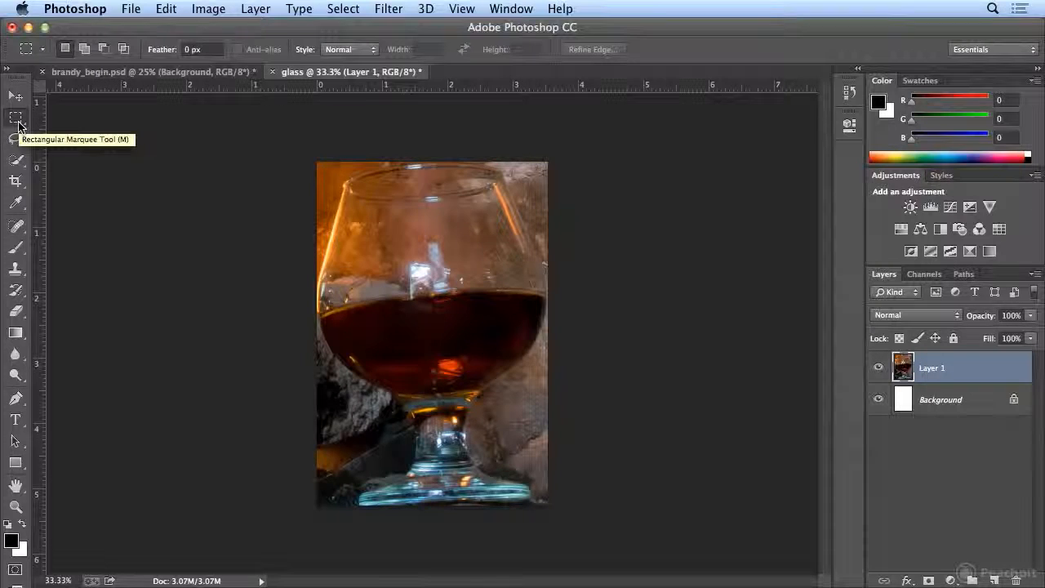
Return to the brandy_begin.psd document and show the grid over the photo
click(133, 79)
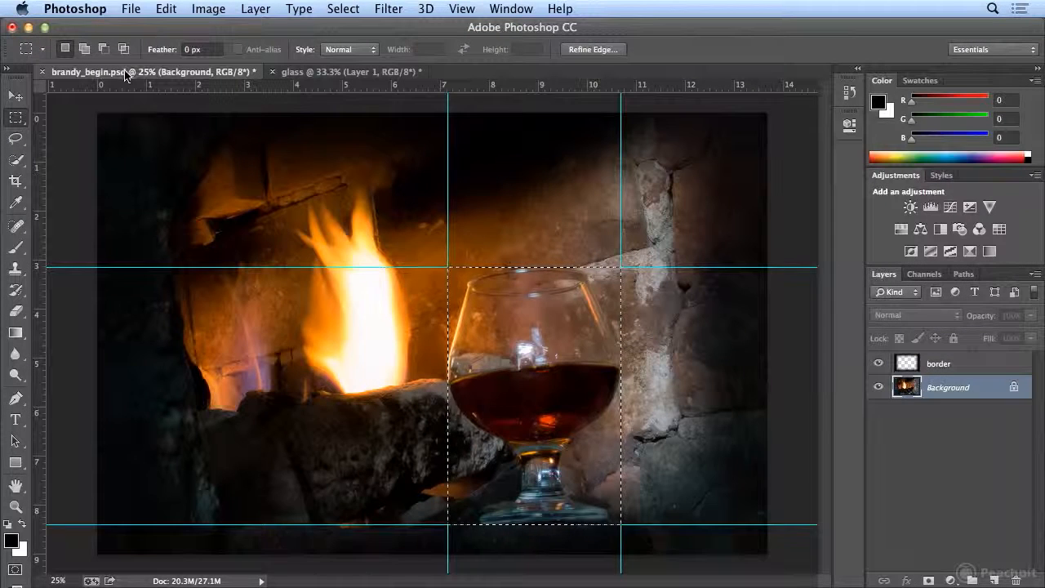
click(462, 8)
mouse_move(596, 292)
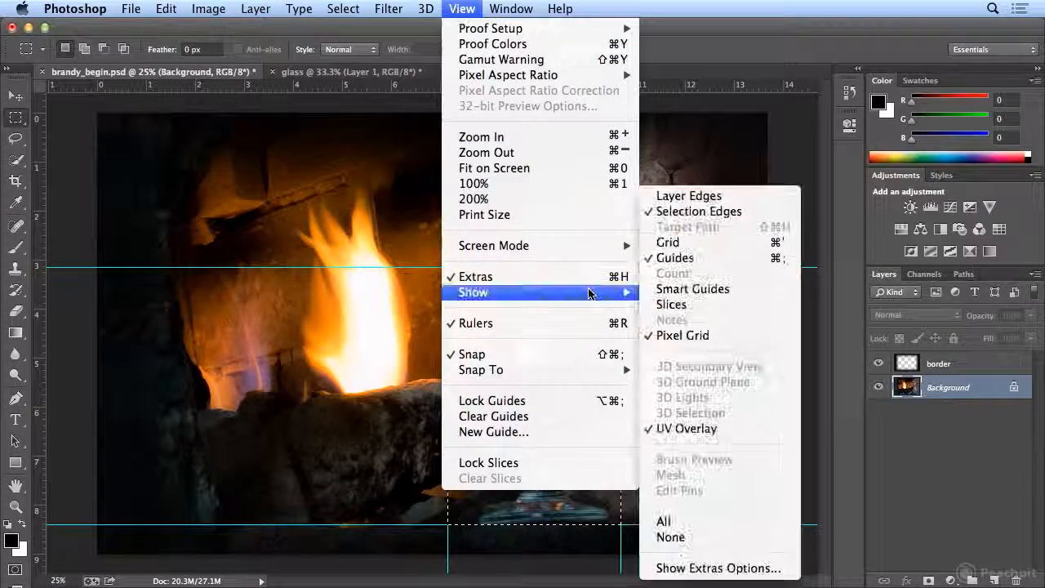
click(707, 242)
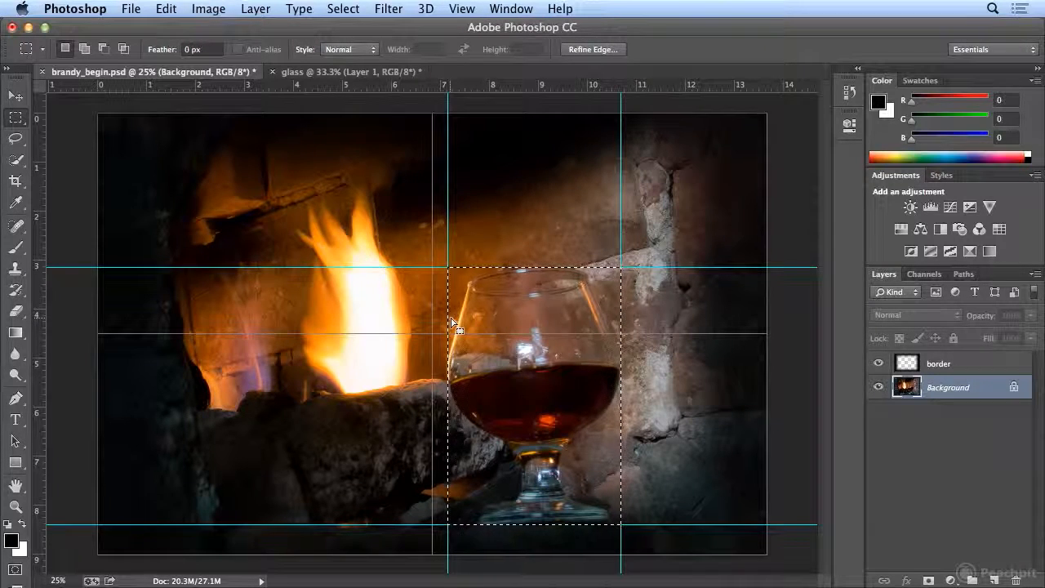
Hide the rulers around the brandy photo and show them again
click(462, 8)
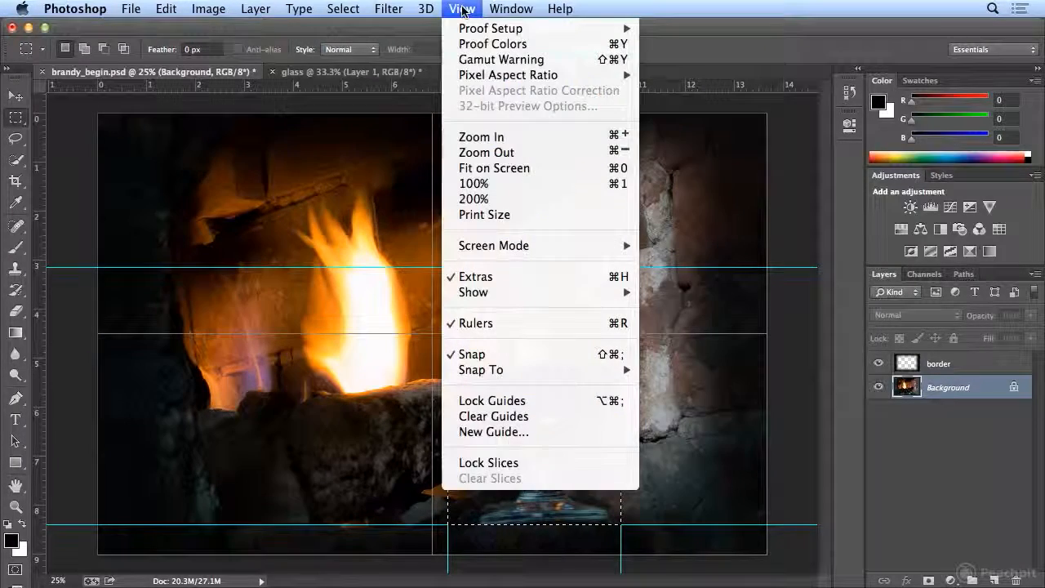
click(494, 325)
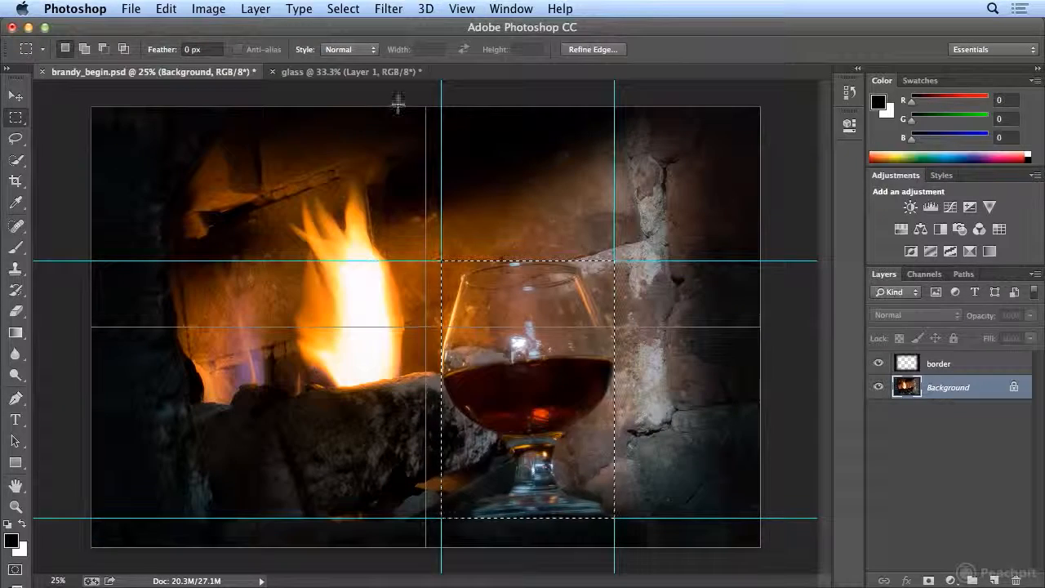
click(462, 8)
click(492, 322)
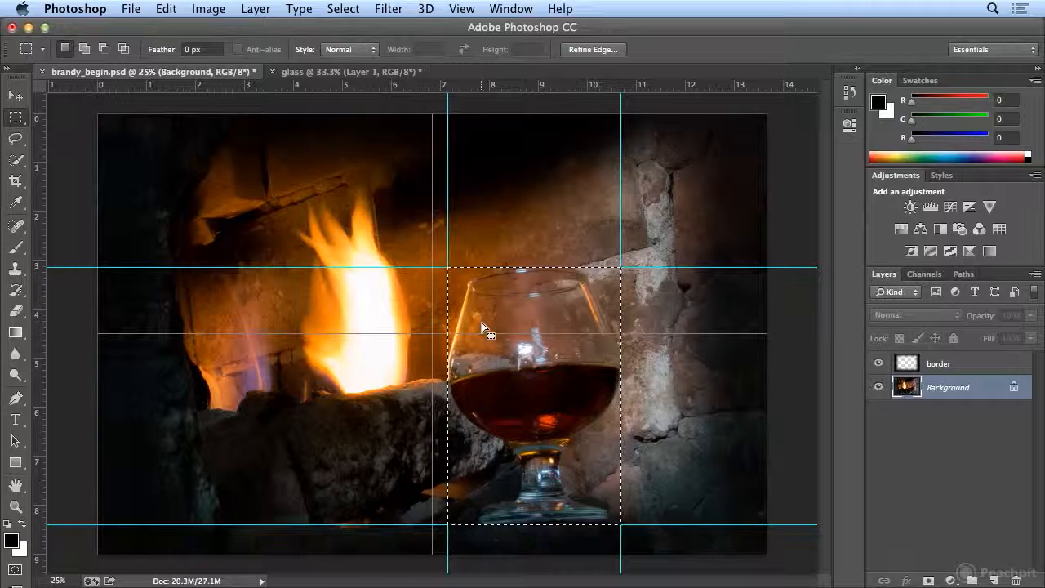
Clear the rectangular selection around the glass and hide both the grid and the rulers
click(346, 9)
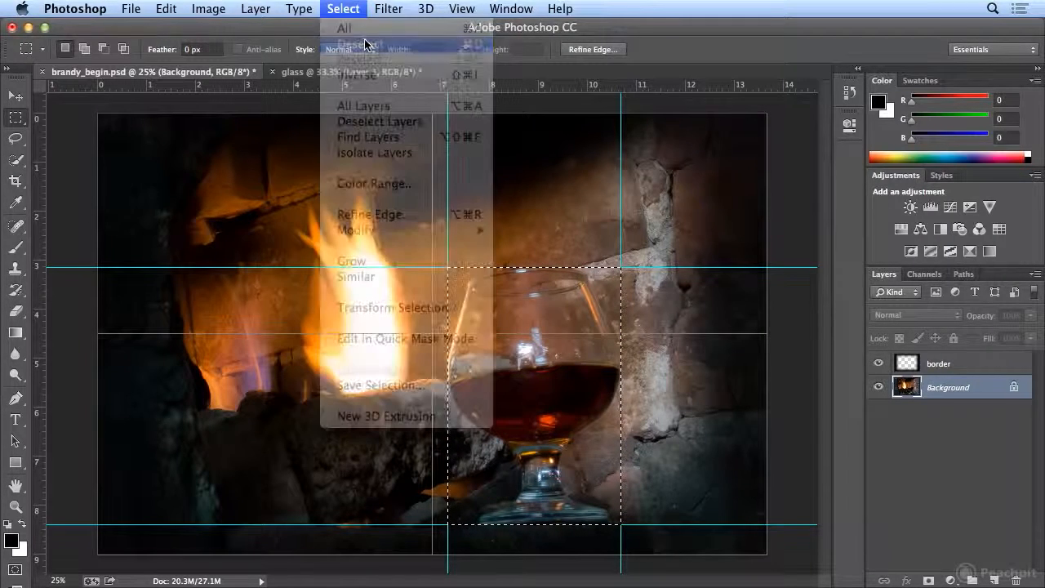
click(462, 9)
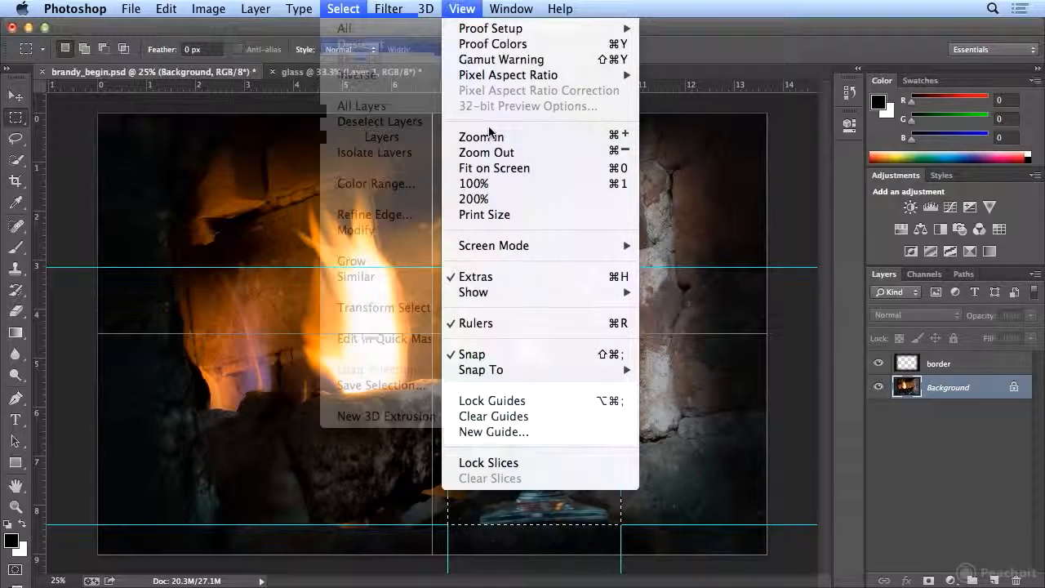
mouse_move(500, 292)
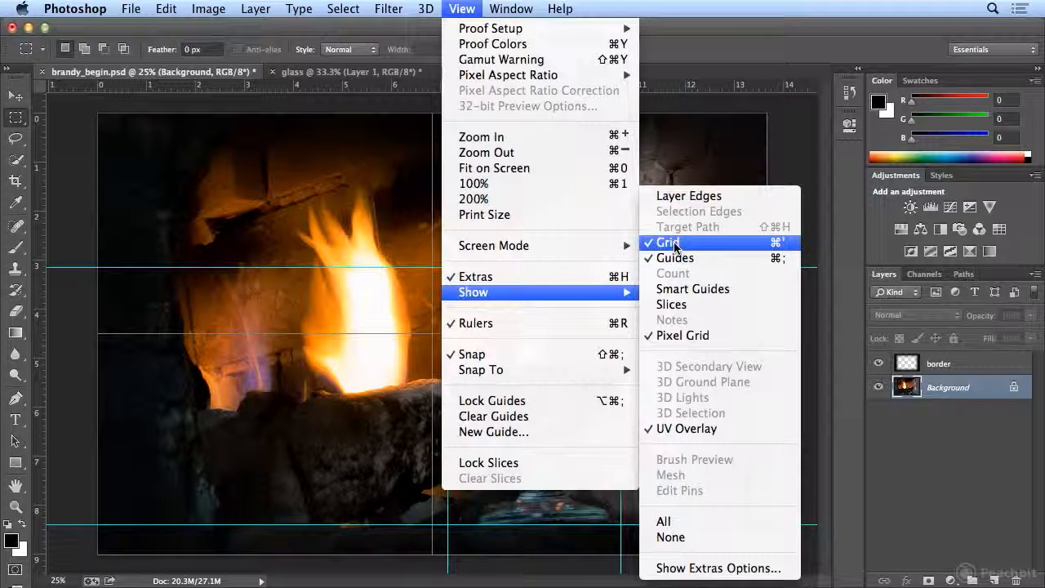
click(674, 244)
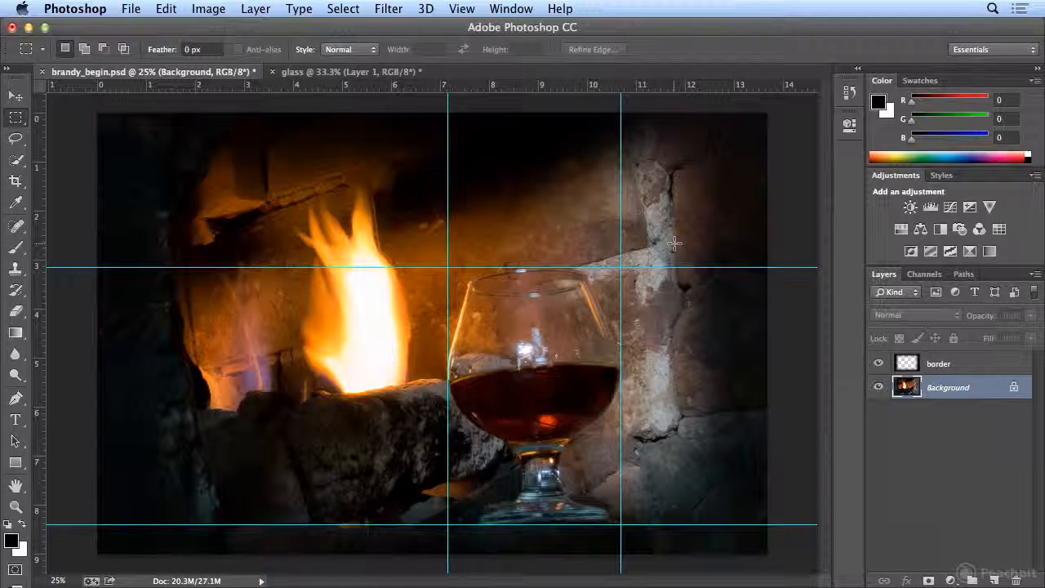
click(467, 9)
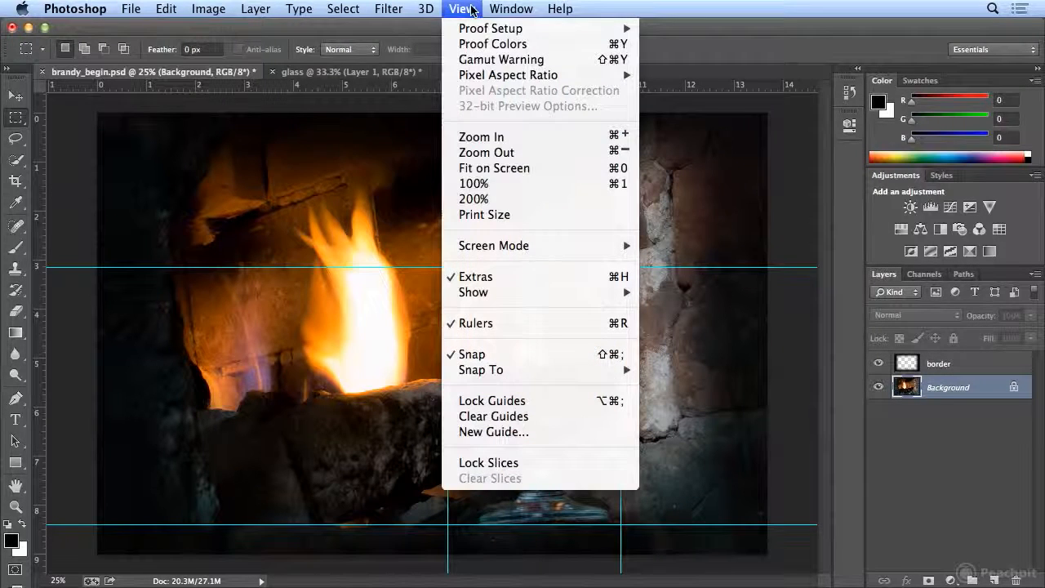
click(531, 324)
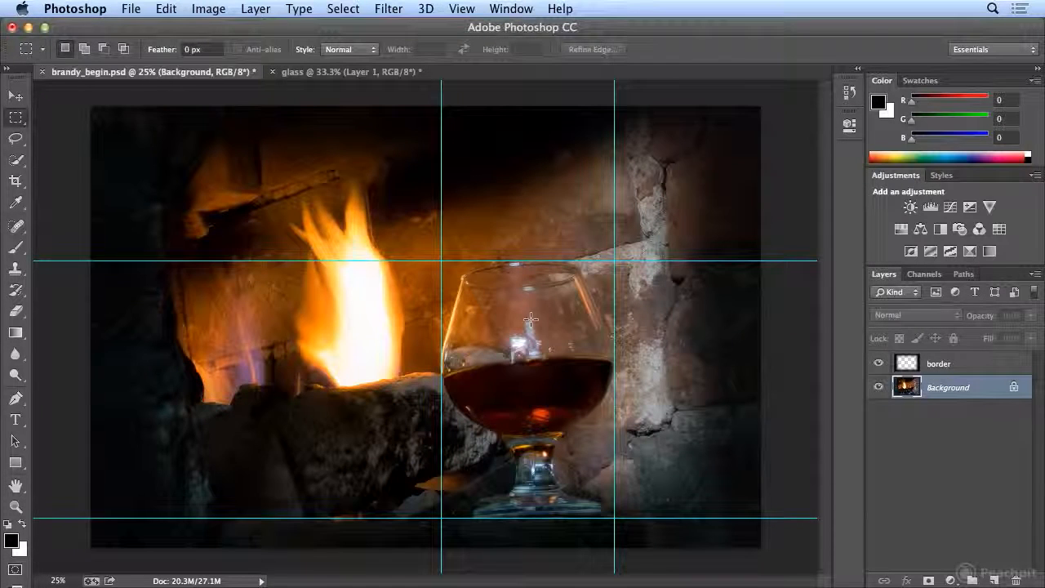